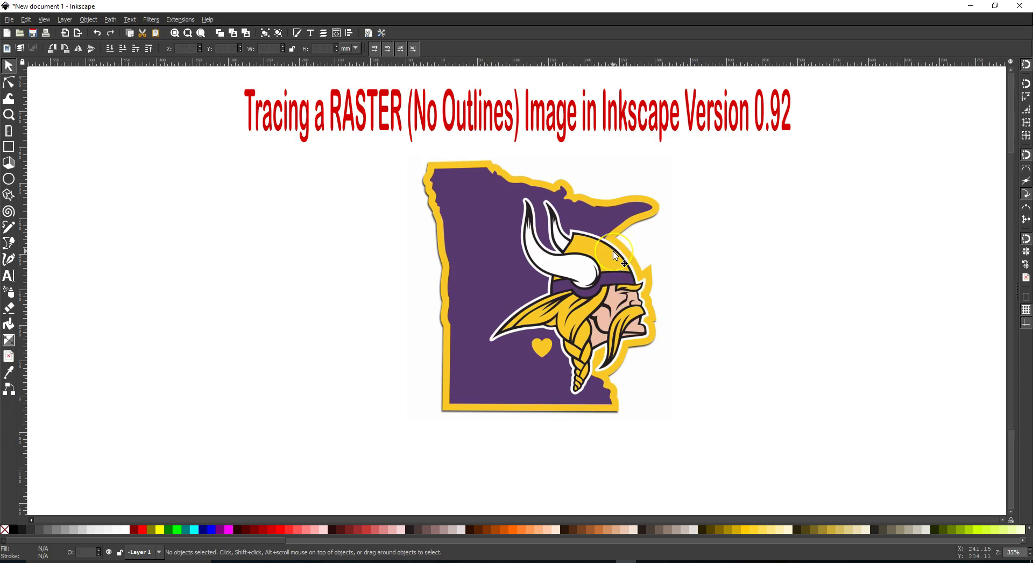
- Move the logo image off the page to its left side and enlarge it proportionally to about 501 mm wide
left_click(567, 296)
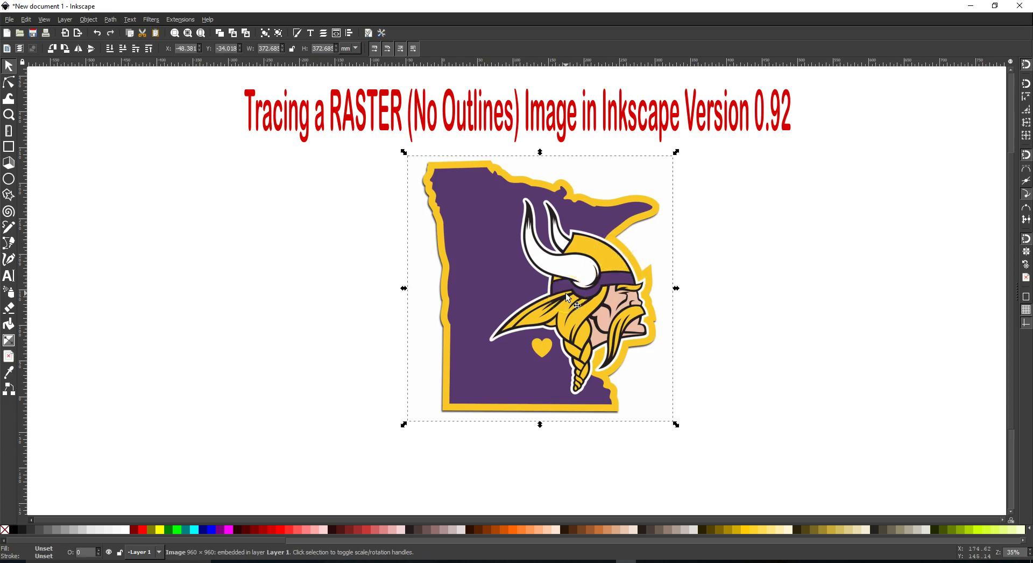
left_click_drag(566, 296, 240, 371)
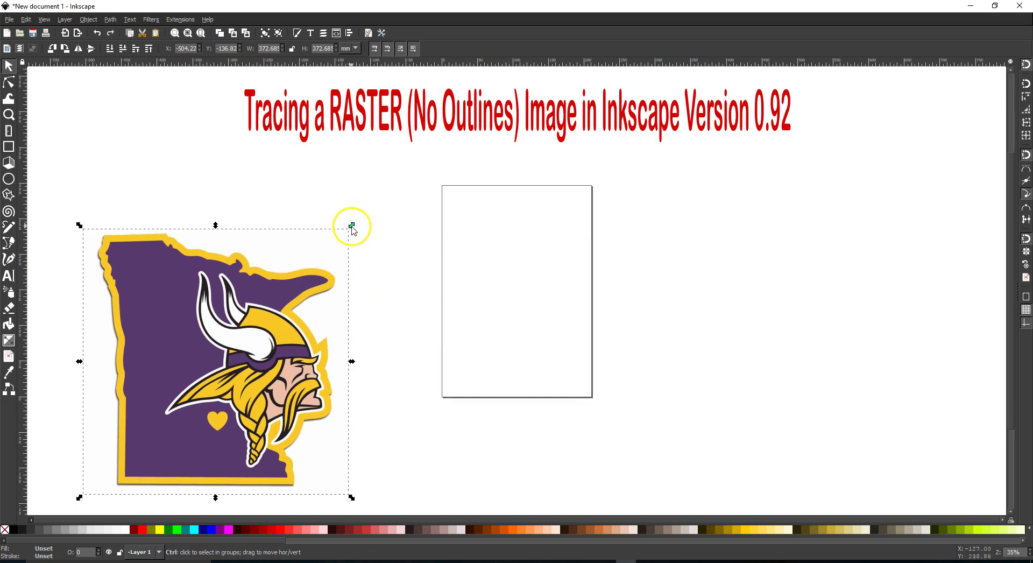
left_click_drag(351, 226, 445, 109)
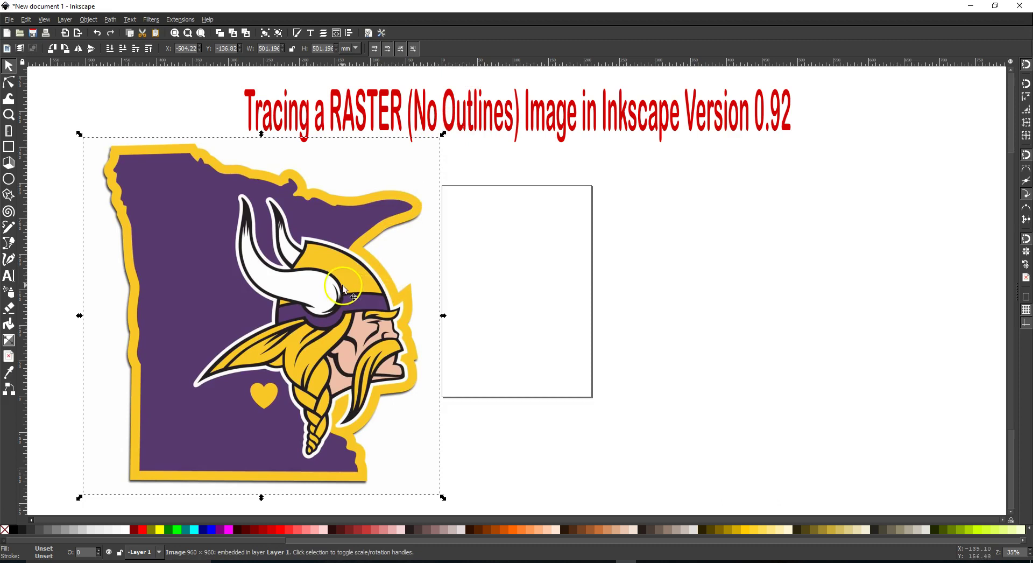
left_click_drag(342, 285, 326, 293)
- Open Trace Bitmap for the logo image, turn off Smooth and Stack scans, and enable the live preview
left_click(110, 20)
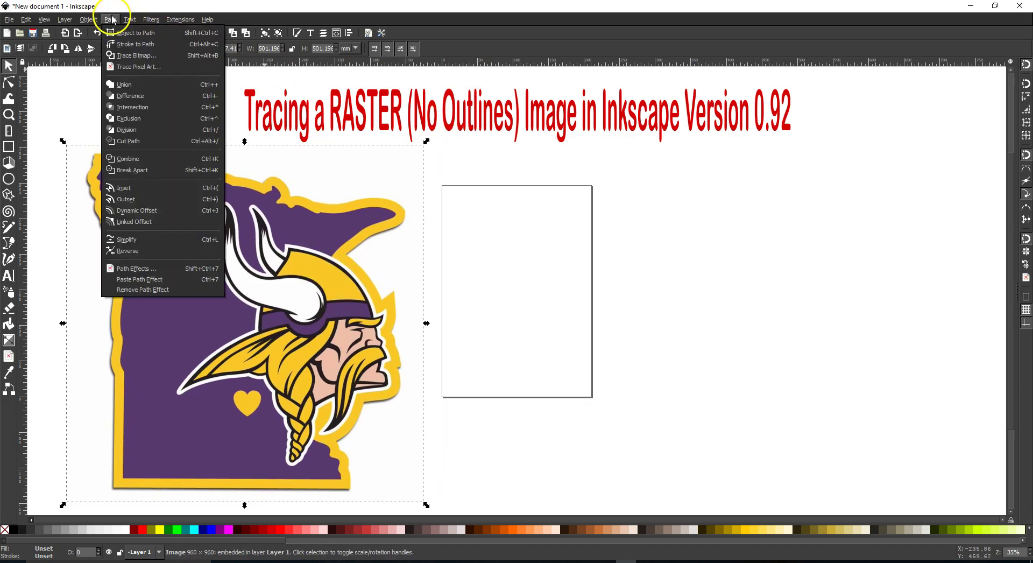
left_click(137, 55)
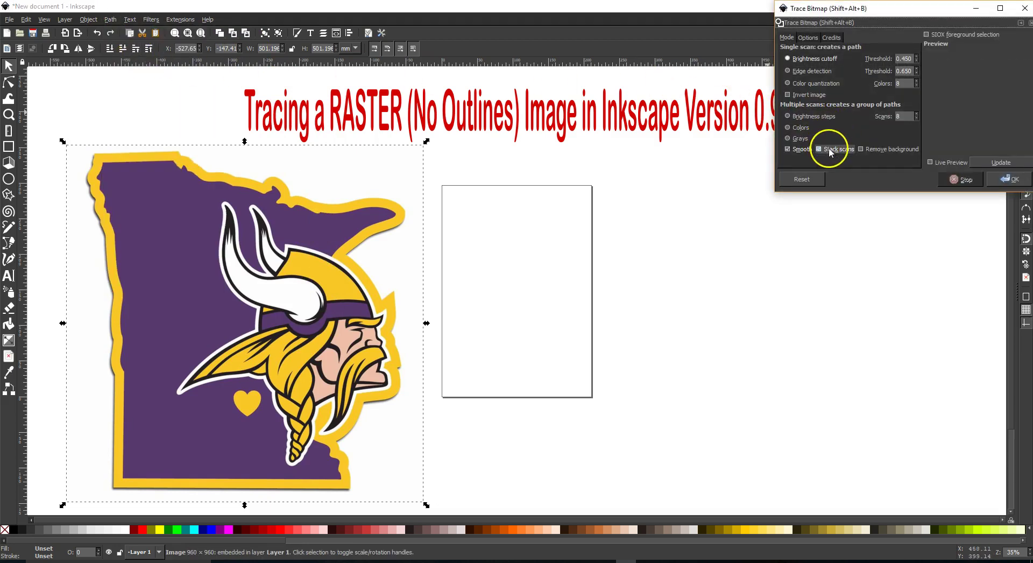
left_click(795, 153)
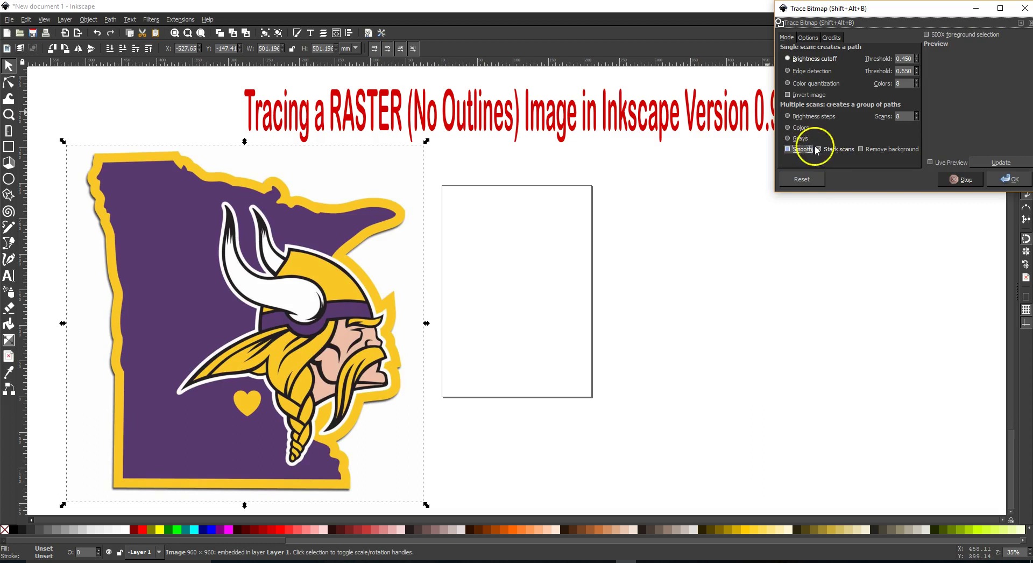
left_click(819, 150)
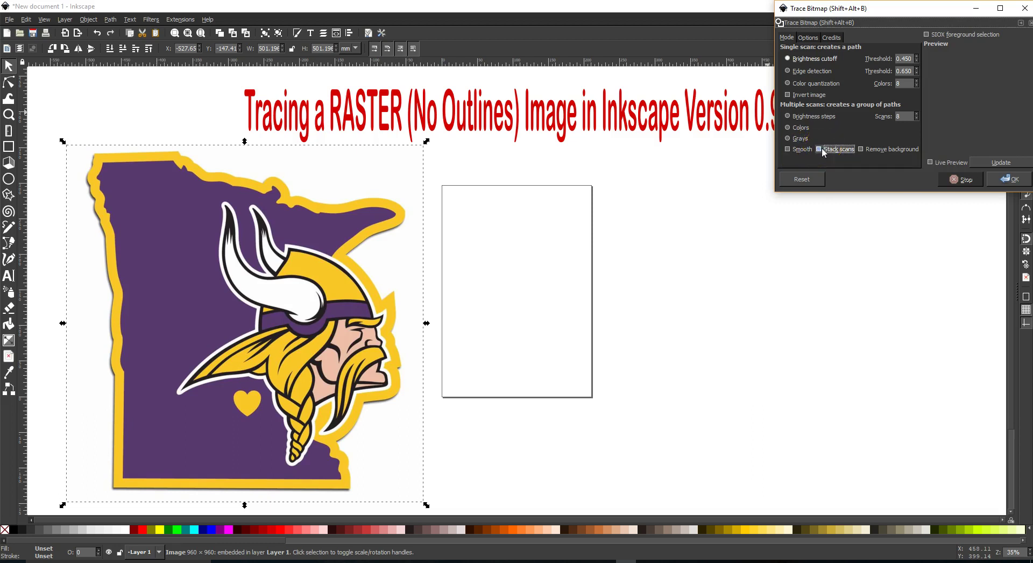
left_click(930, 163)
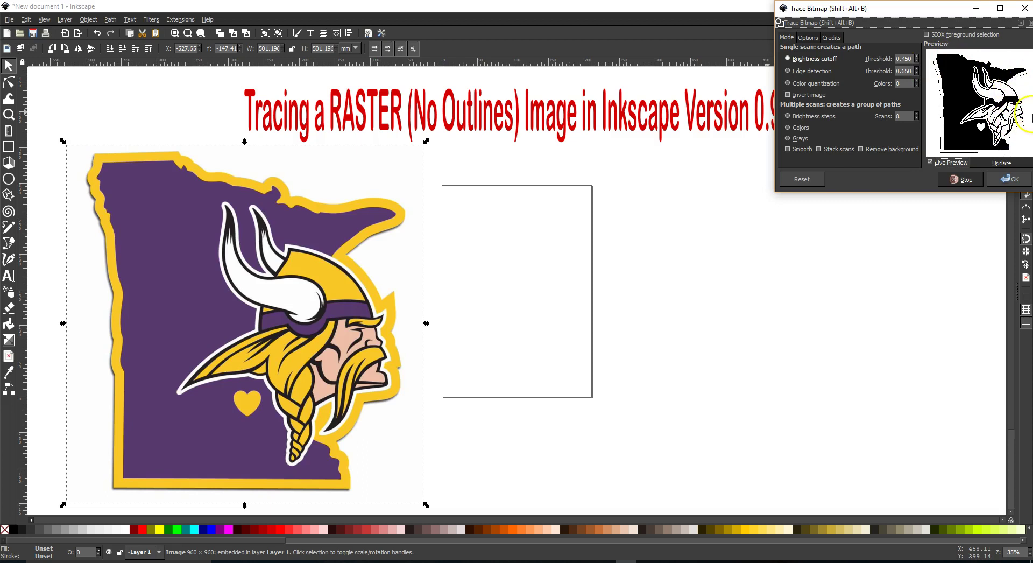
- Set the brightness cutoff threshold to 0.550 and trace the image as a single scan
left_click(916, 56)
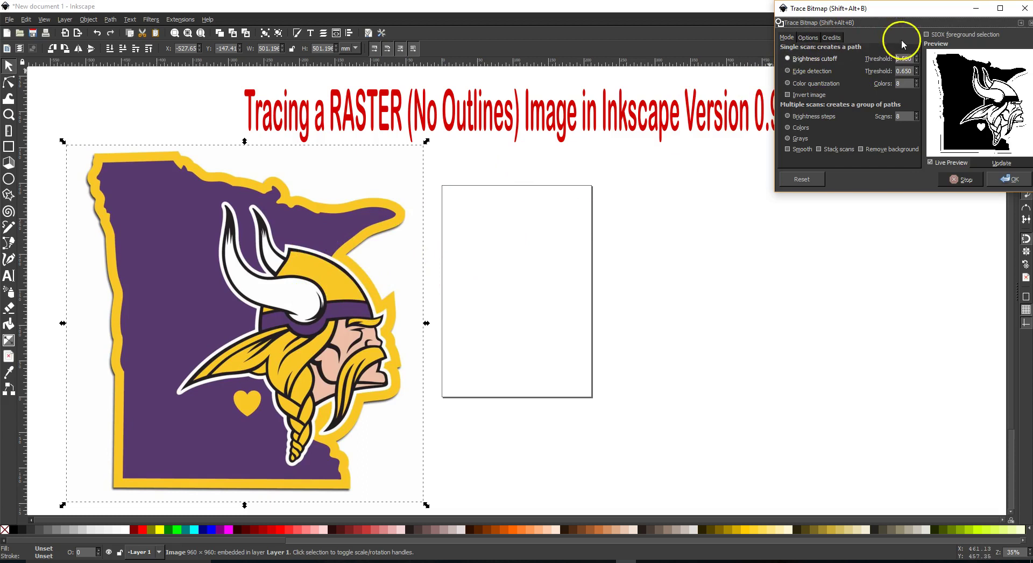
left_click(917, 57)
left_click(917, 57)
left_click(1010, 179)
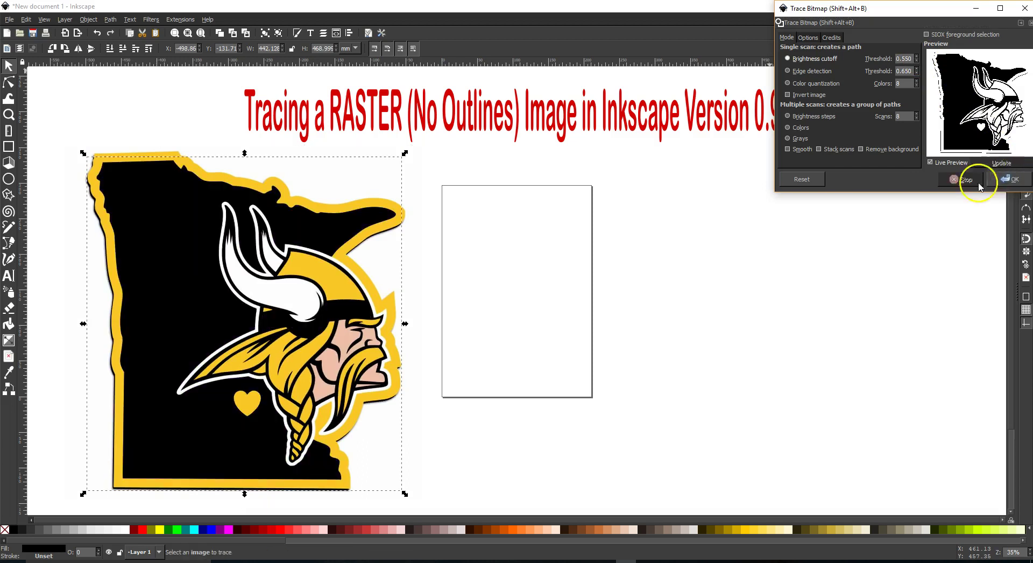
- Place the black trace beside the original image, close the tracing dialog, and break the trace apart into separate paths
mouse_move(319, 315)
left_mouse_down()
mouse_move(612, 285)
mouse_move(672, 303)
mouse_move(653, 312)
left_mouse_up()
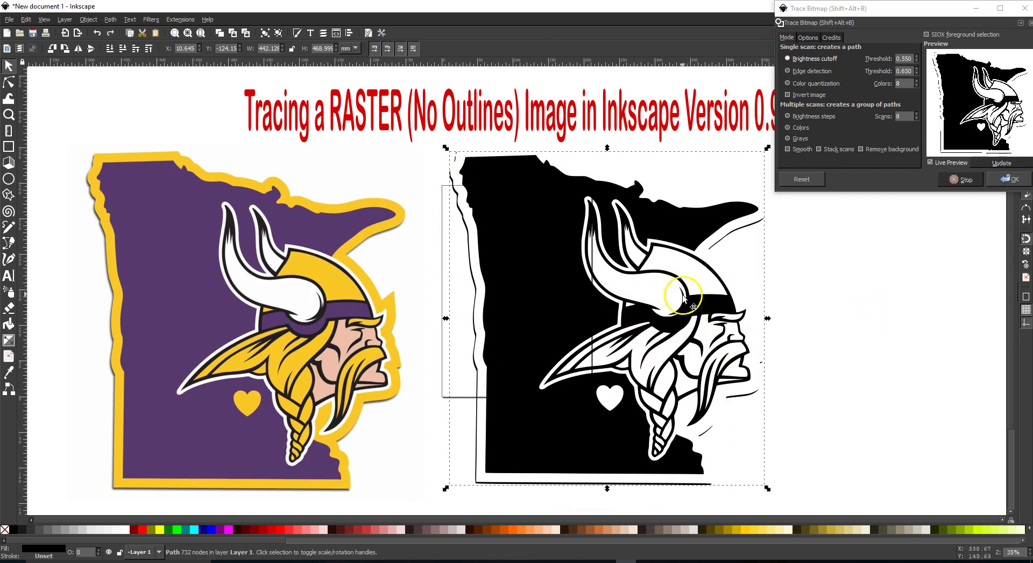
left_click(1024, 8)
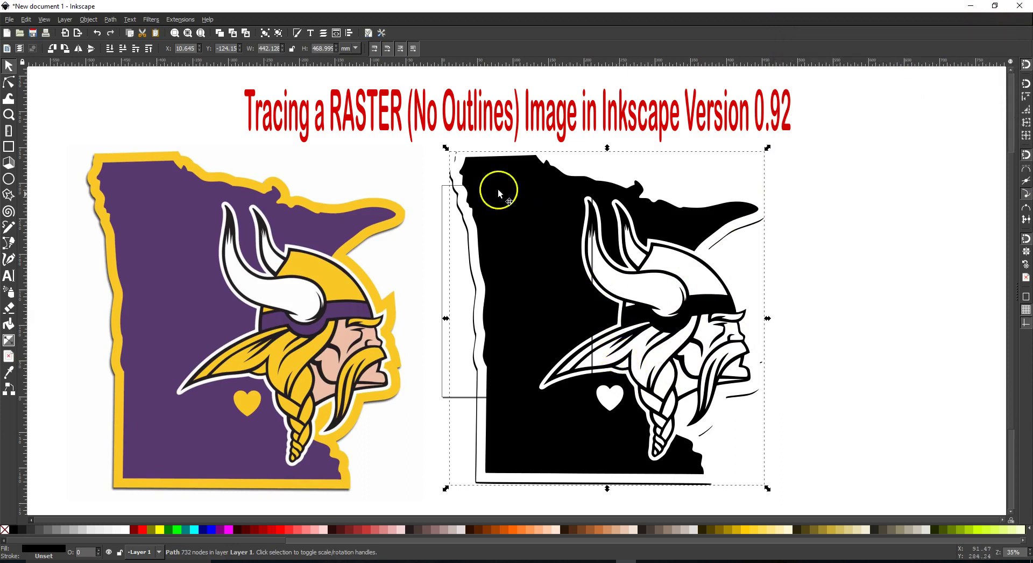
left_click(110, 20)
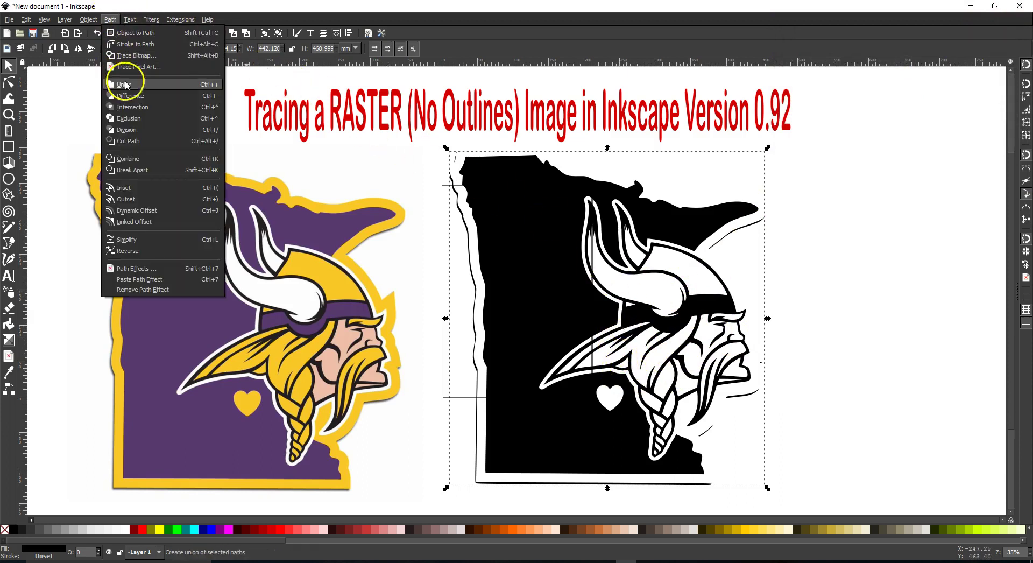
left_click(132, 170)
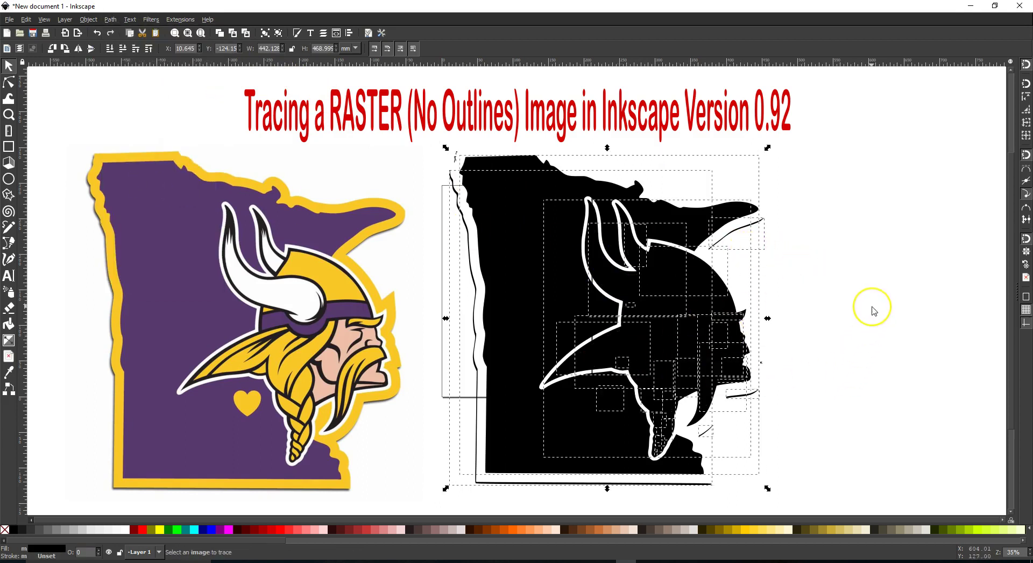
left_click(844, 329)
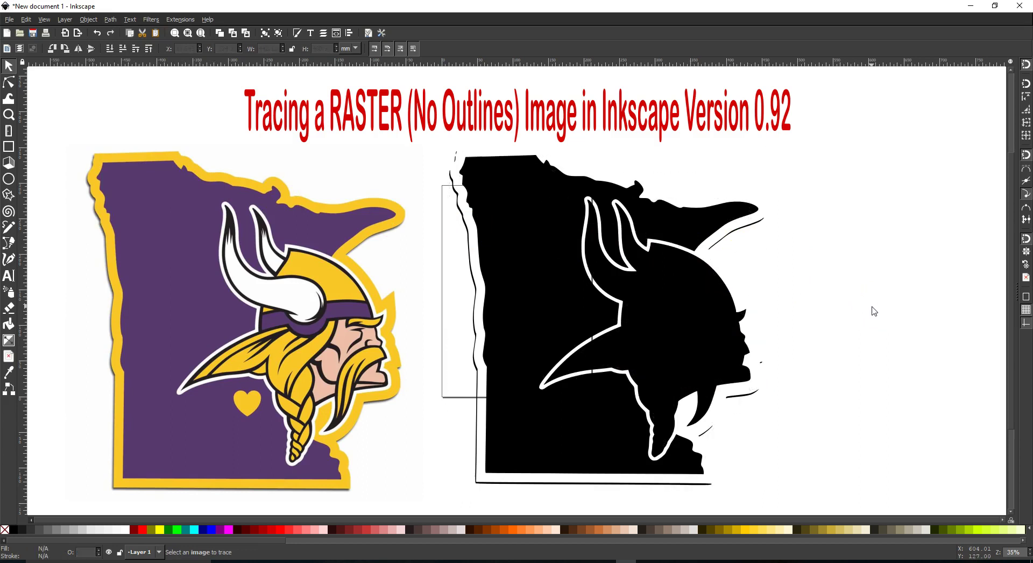
- Delete the stray shadow slivers along the right side of the trace, near the chin, beard, face and state's eastern point
left_click(746, 397)
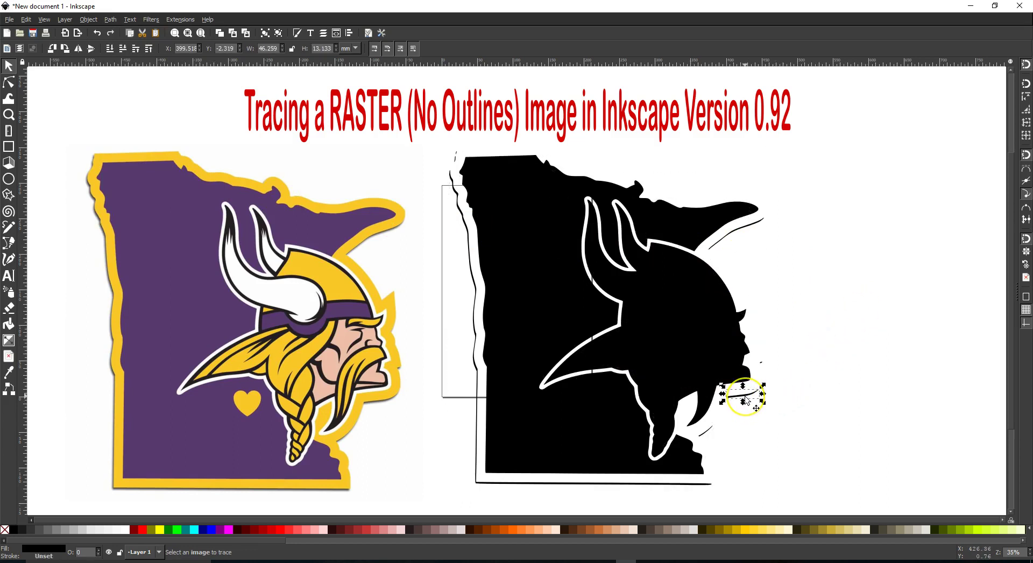
key("Delete")
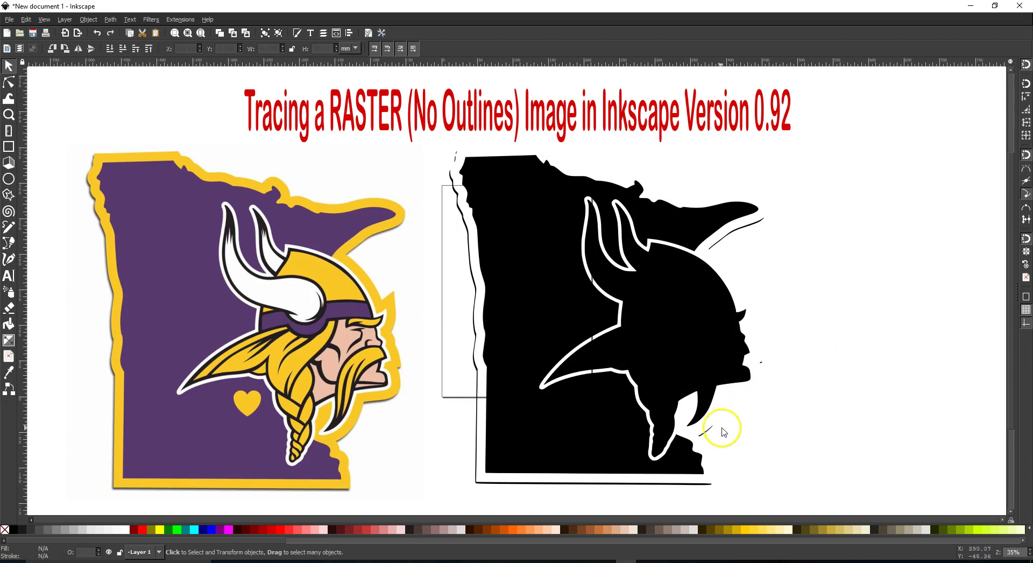
left_click(705, 429)
key("Delete")
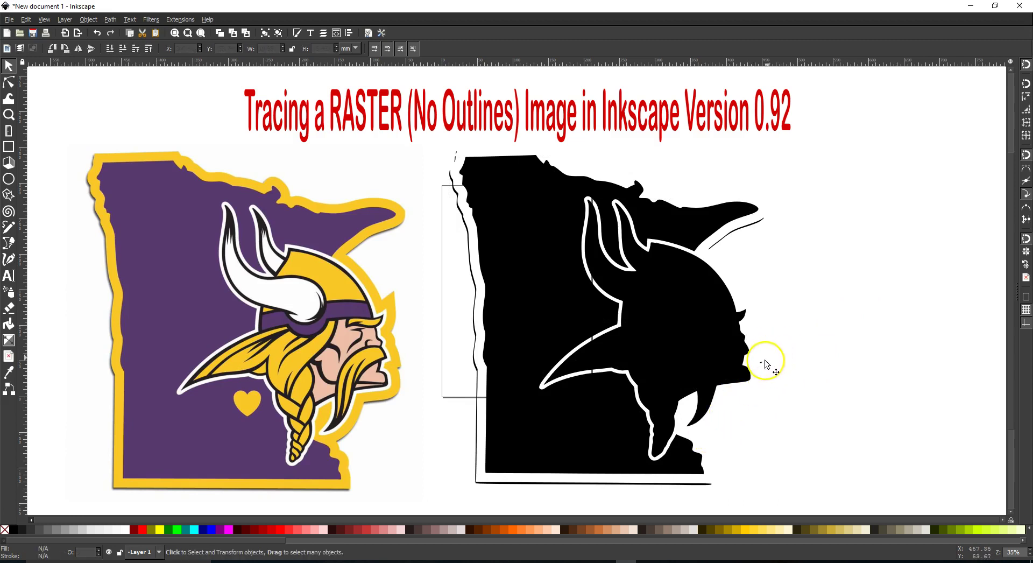
left_click(760, 362)
key("Delete")
left_click(723, 241)
key("Delete")
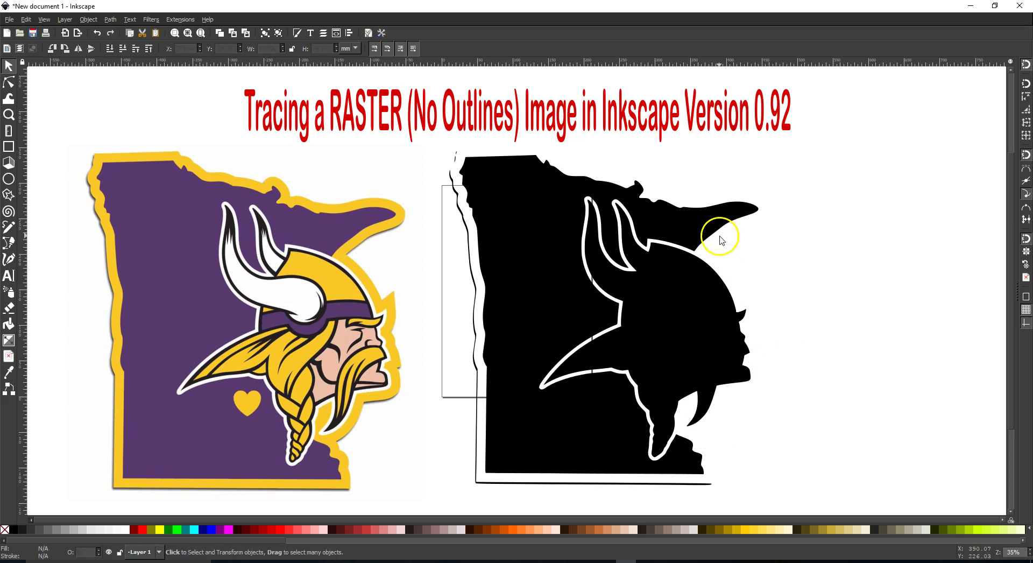
- Delete the shadow outline along the trace's left and bottom edges and the small specks at its upper-left corner
left_click(459, 210)
key("Delete")
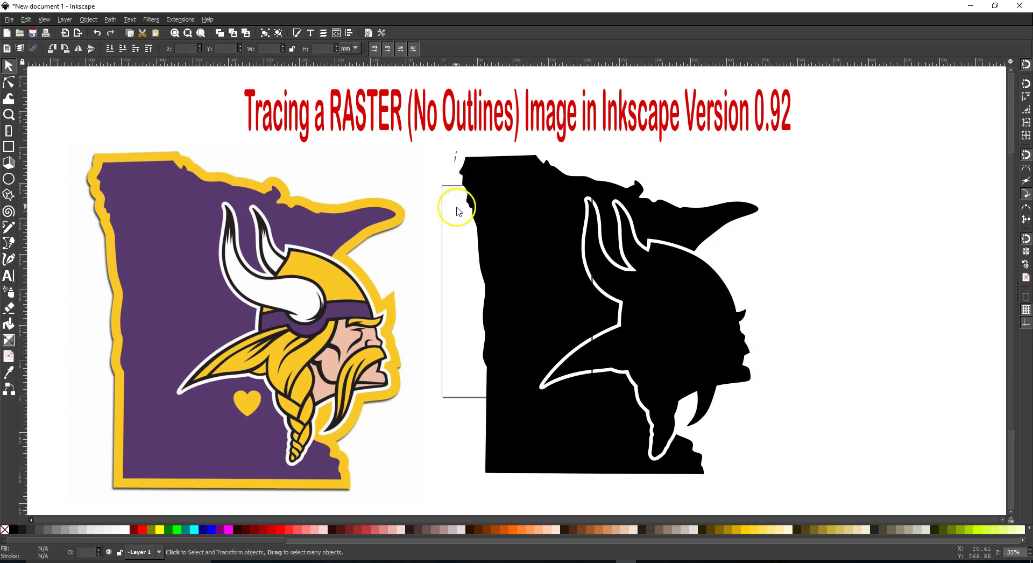
left_click(455, 156)
key("Delete")
left_click(455, 155)
key("Delete")
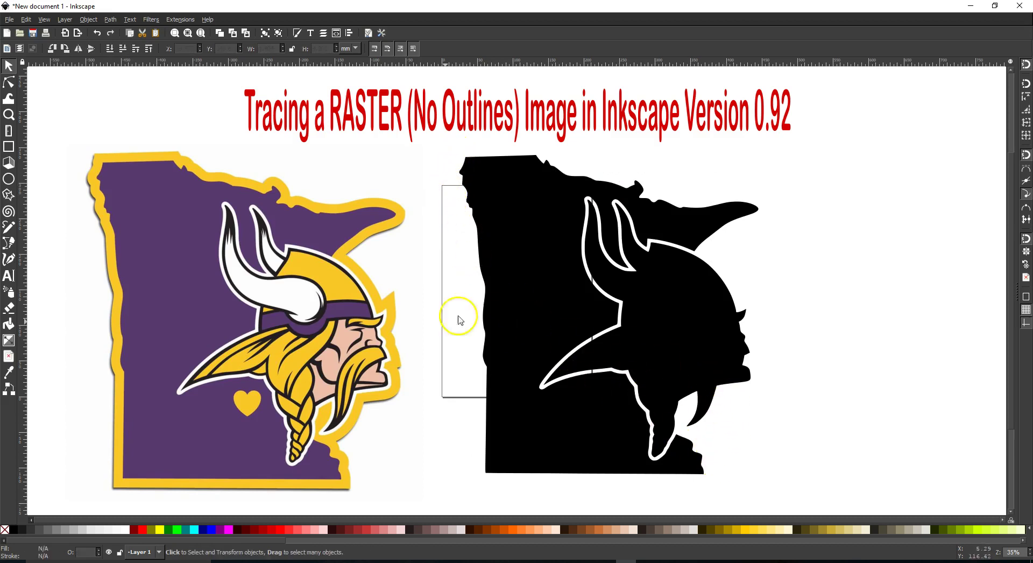
- Select the helmet, hair, braid, moustache, eyebrow and heart pieces of the trace and fill them with yellow sampled from the original helmet
left_click(9, 82)
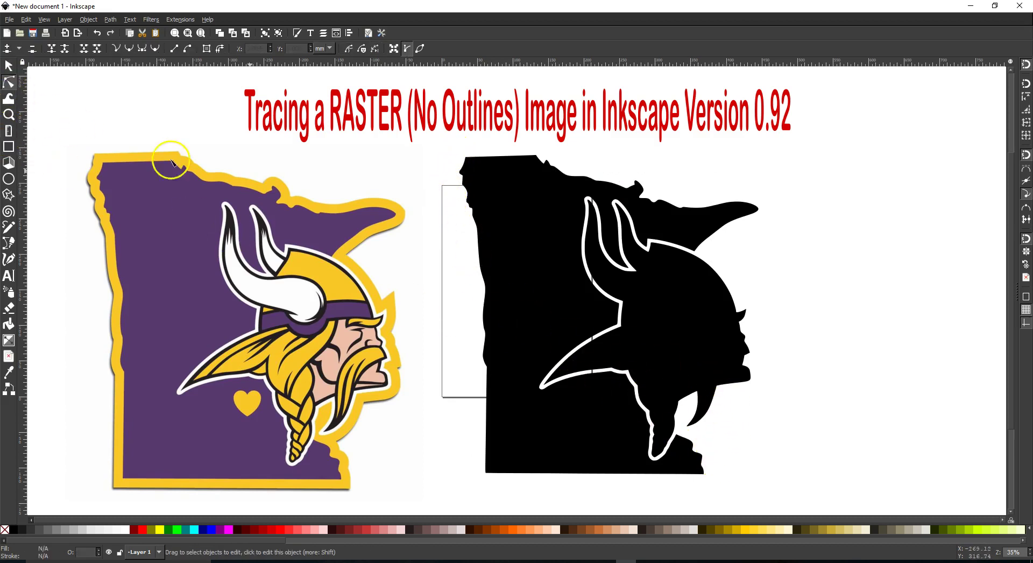
left_click(702, 283)
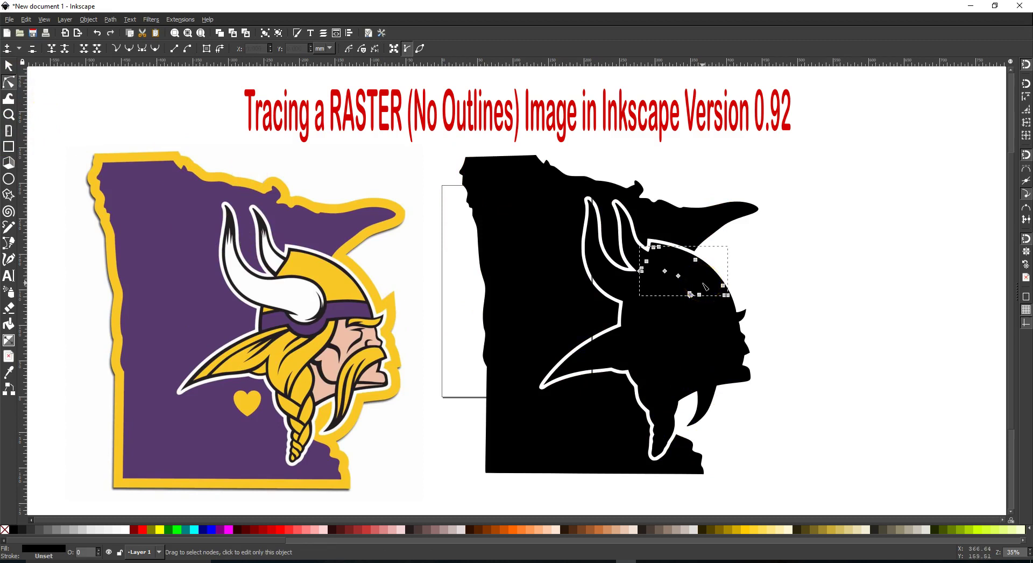
left_click(659, 334, "shift")
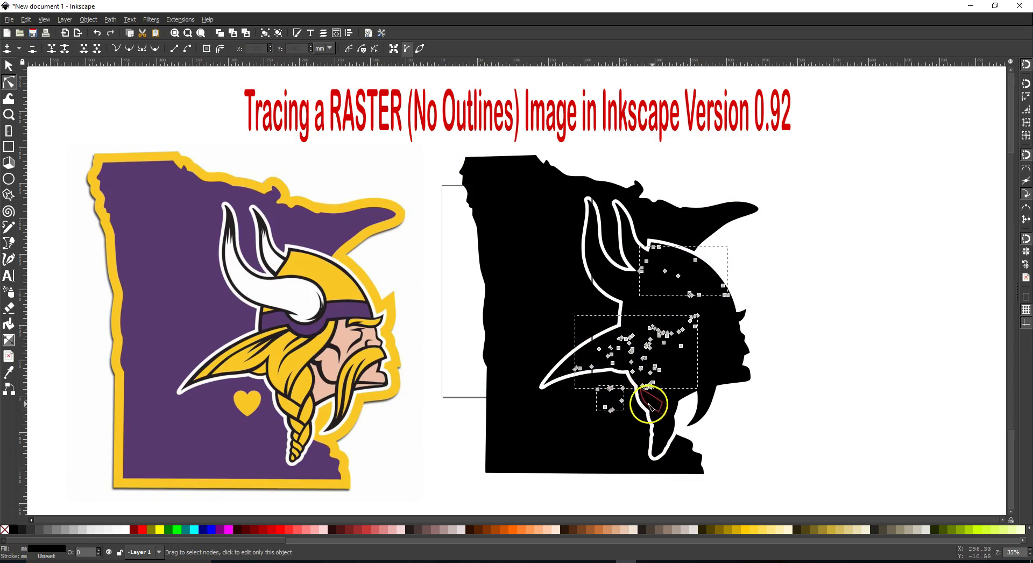
left_click(669, 406, "shift")
left_click(652, 398, "shift")
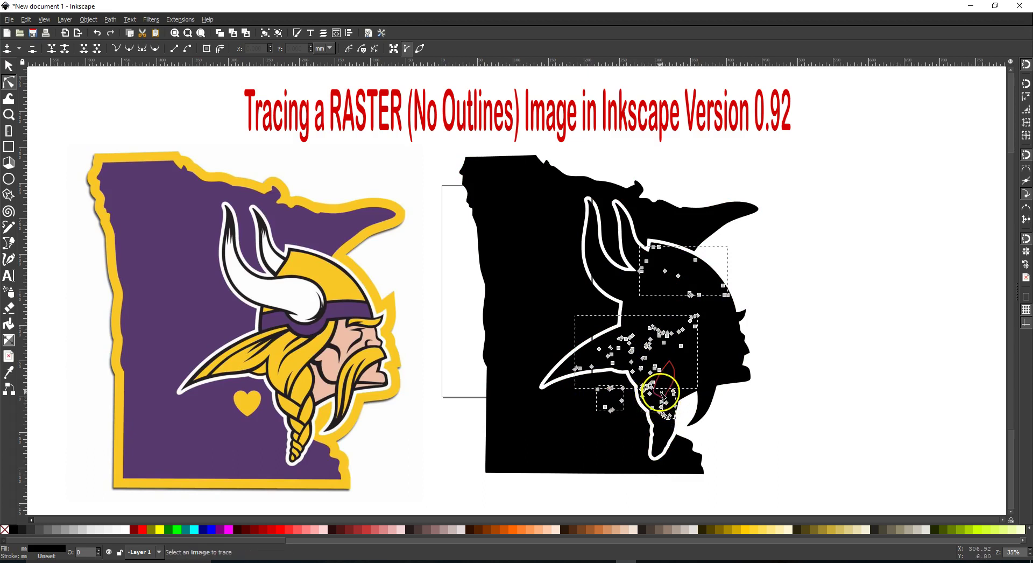
left_click(660, 430, "shift")
left_click(660, 444, "shift")
left_click(659, 448, "shift")
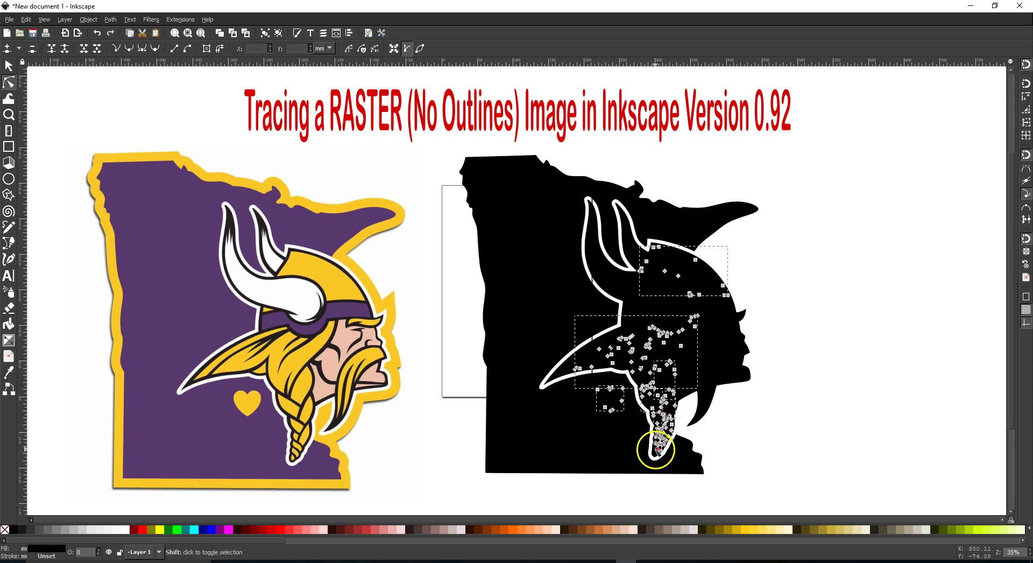
left_click(654, 453, "shift")
left_click(708, 377, "shift")
left_click(729, 322, "shift")
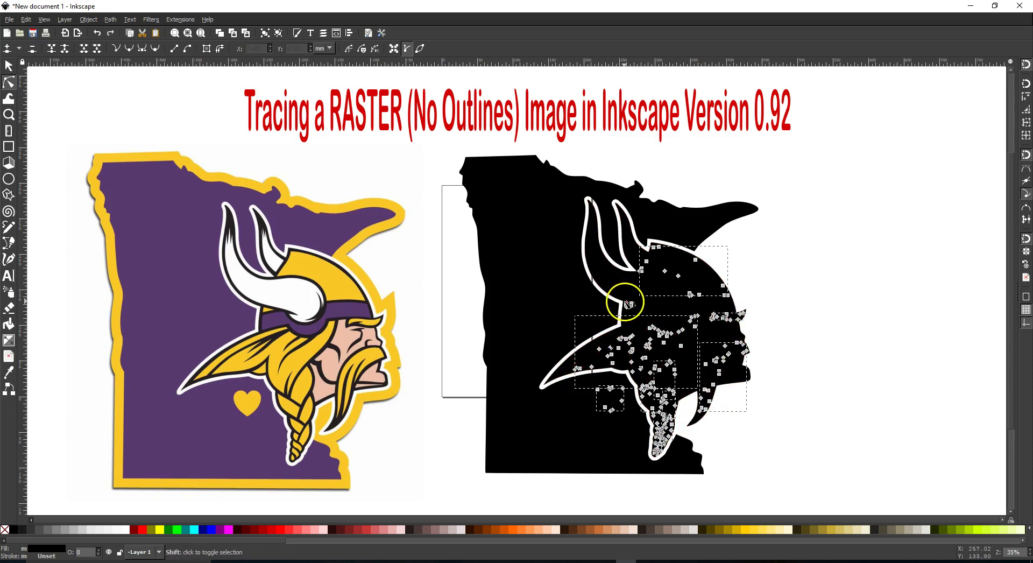
left_click(8, 372)
left_click(330, 281)
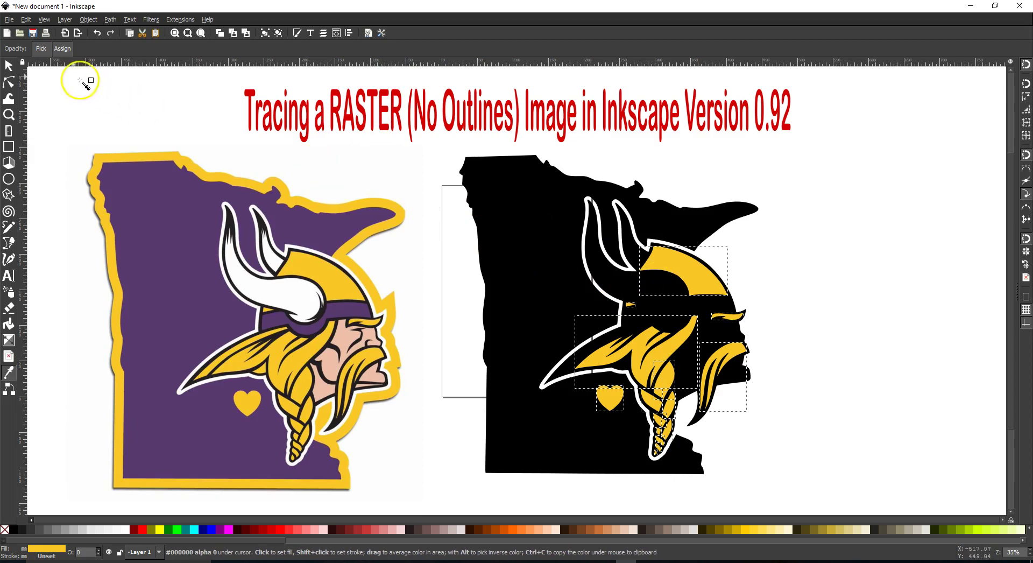
- Group the yellow-filled pieces together and deselect them
left_click(8, 65)
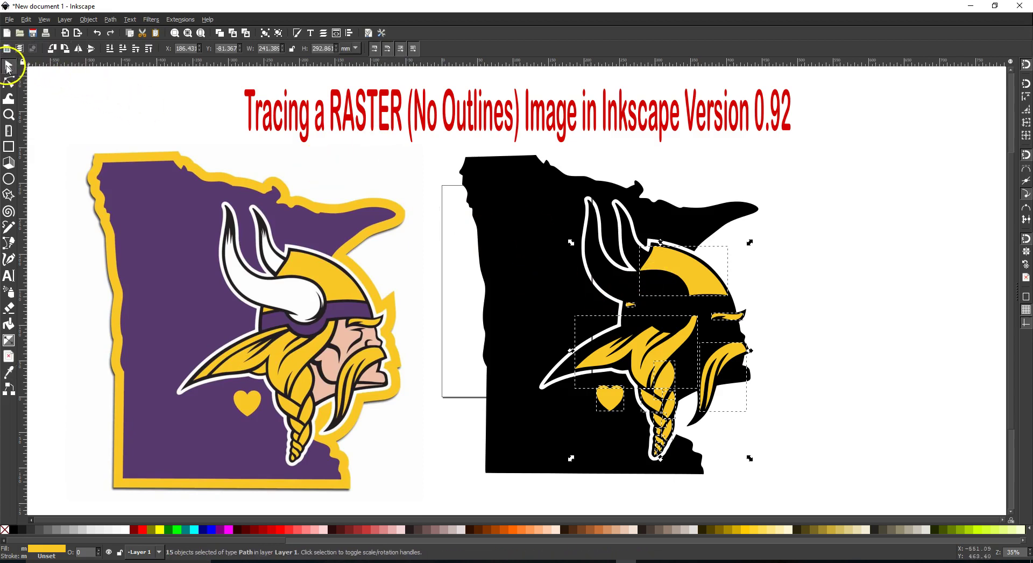
right_click(681, 266)
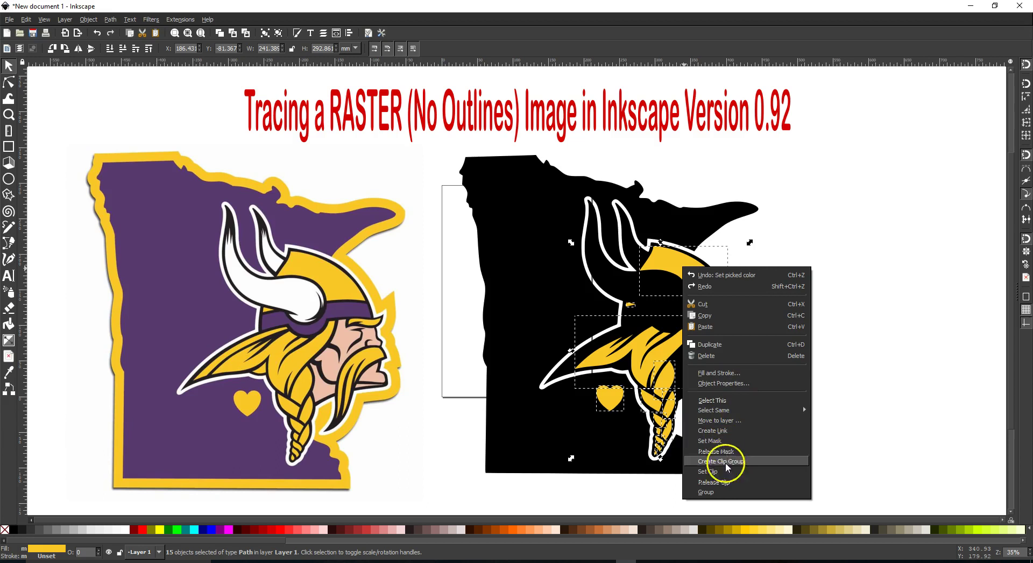
left_click(706, 492)
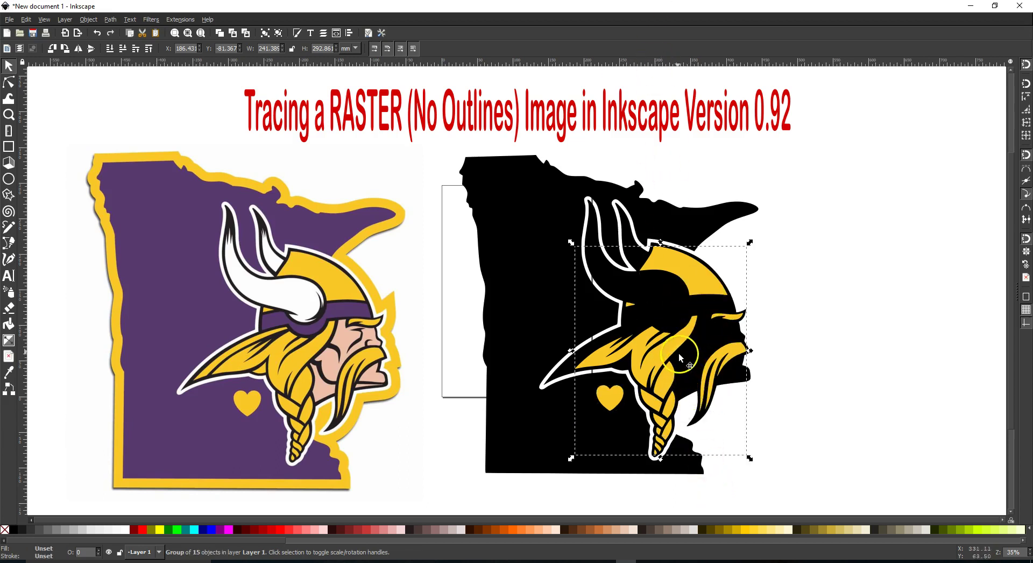
left_click(841, 334)
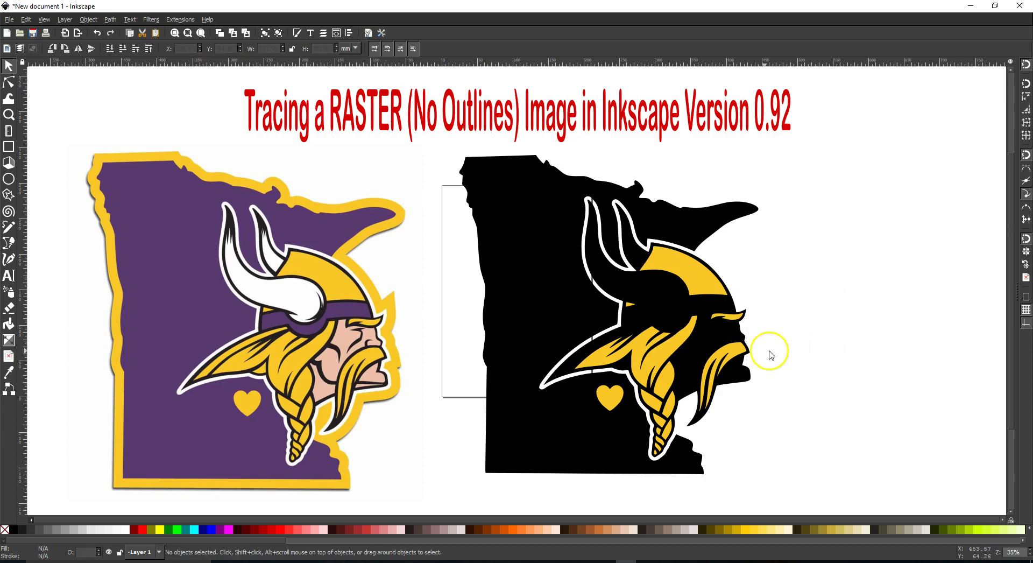
- Fill the trace's face, jaw and chin pieces with the skin tone sampled from the original's face and group them together
left_click(706, 346)
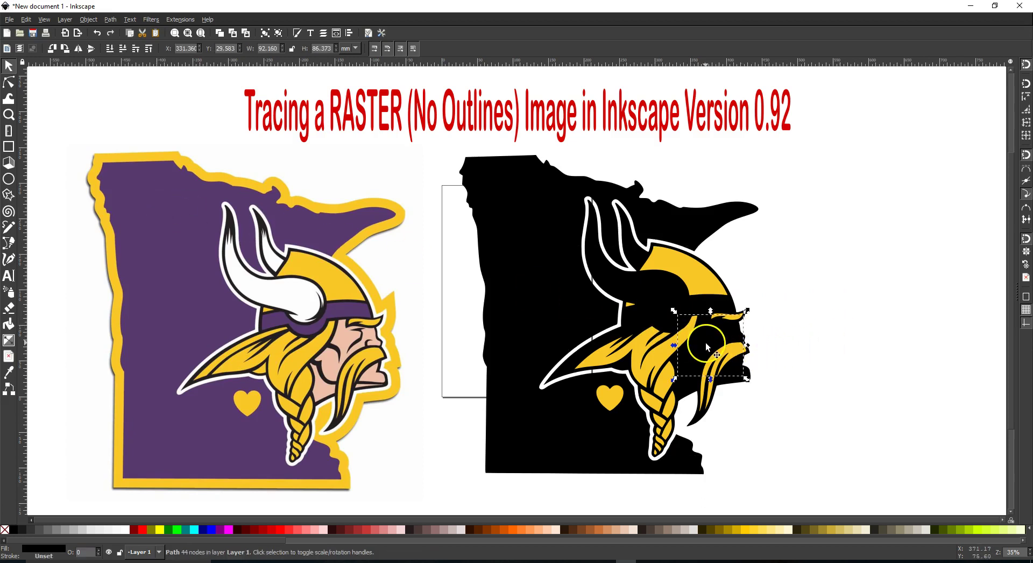
left_click(690, 389, "shift")
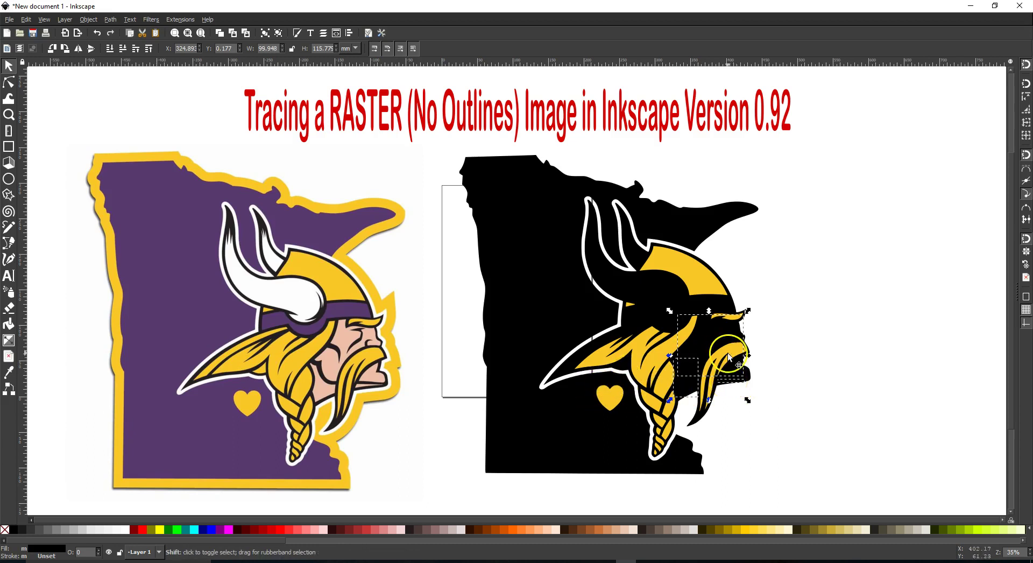
left_click(732, 369, "shift")
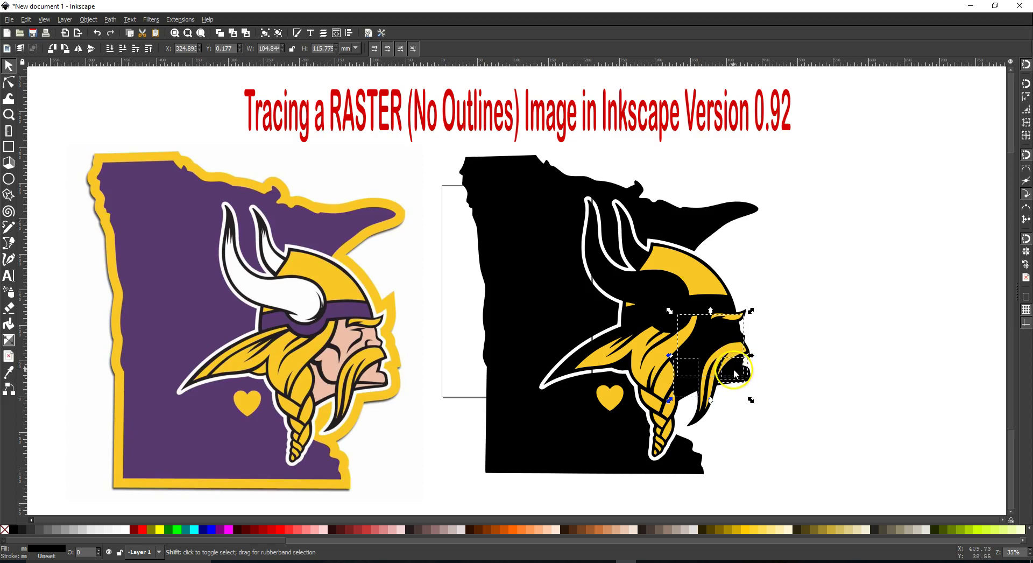
left_click(8, 372)
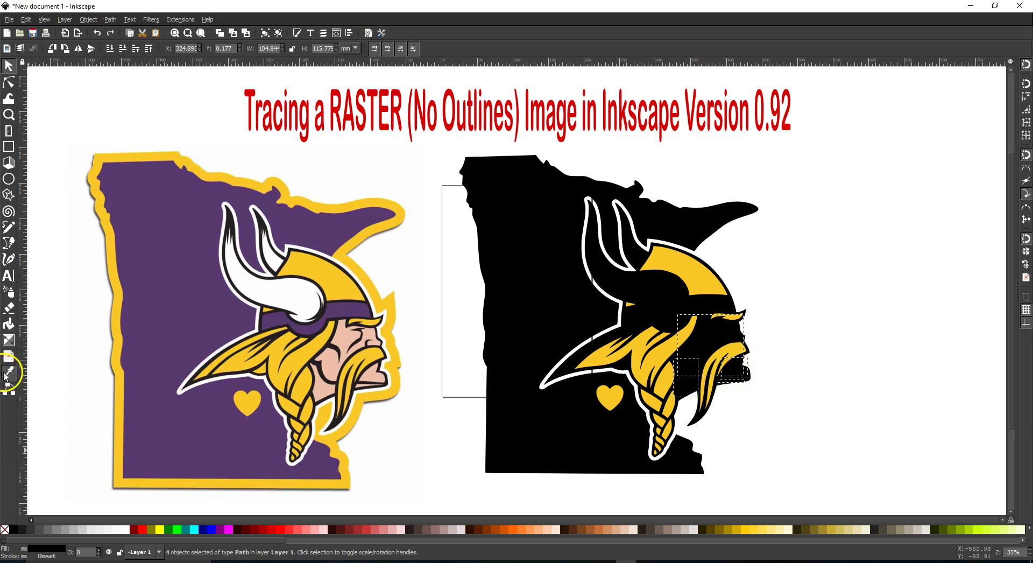
left_click(333, 360)
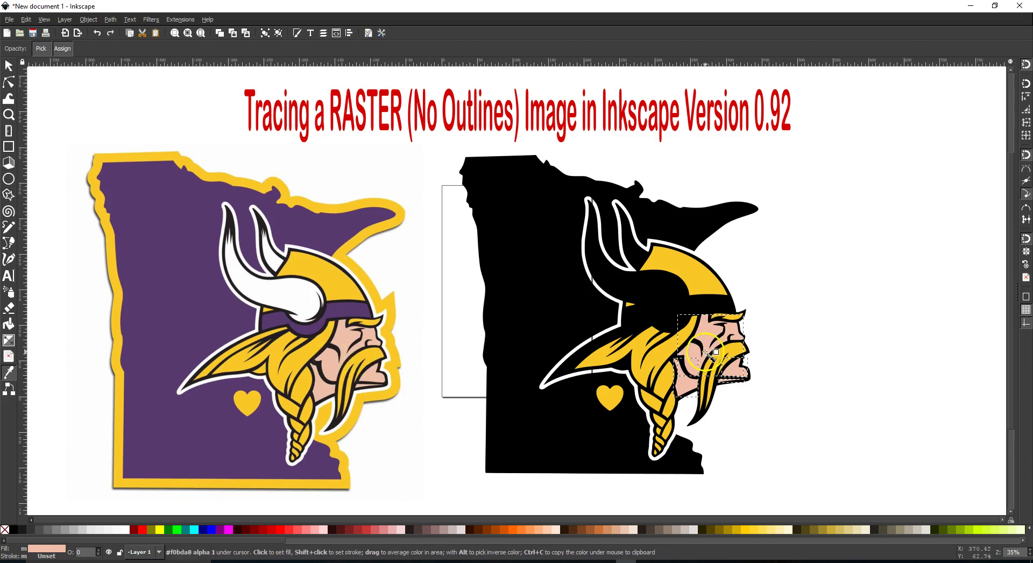
left_click(8, 65)
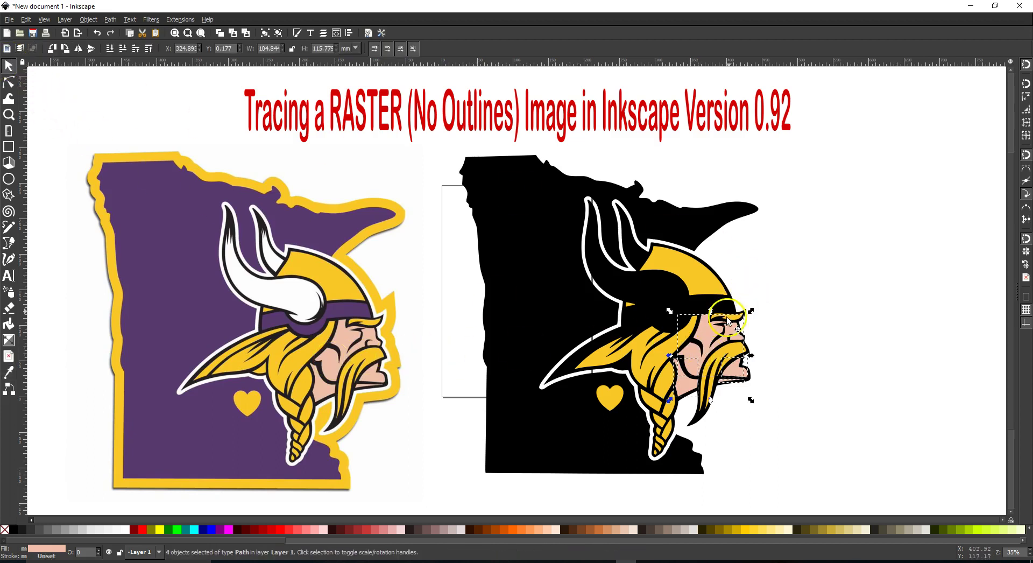
right_click(696, 360)
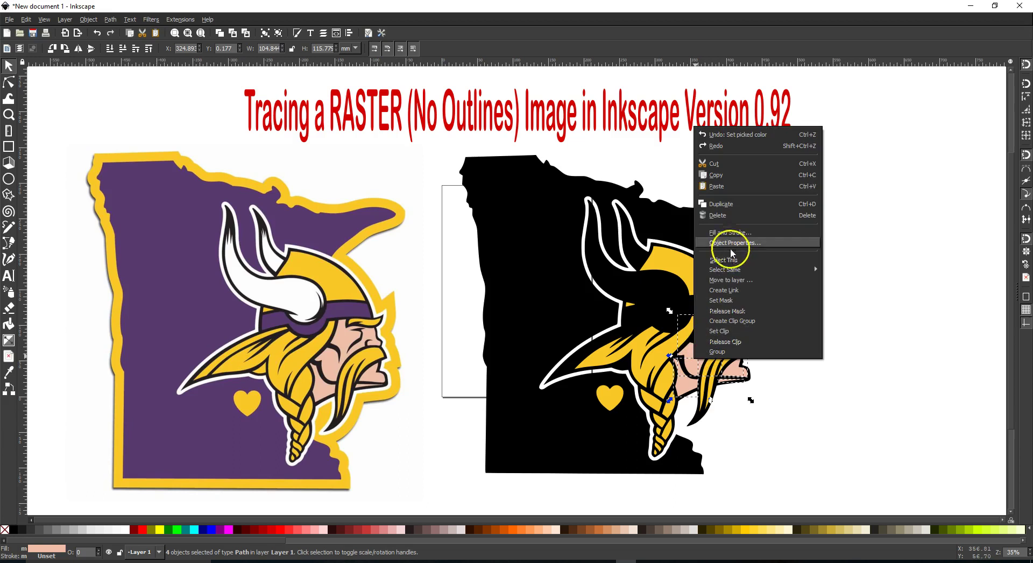
left_click(721, 351)
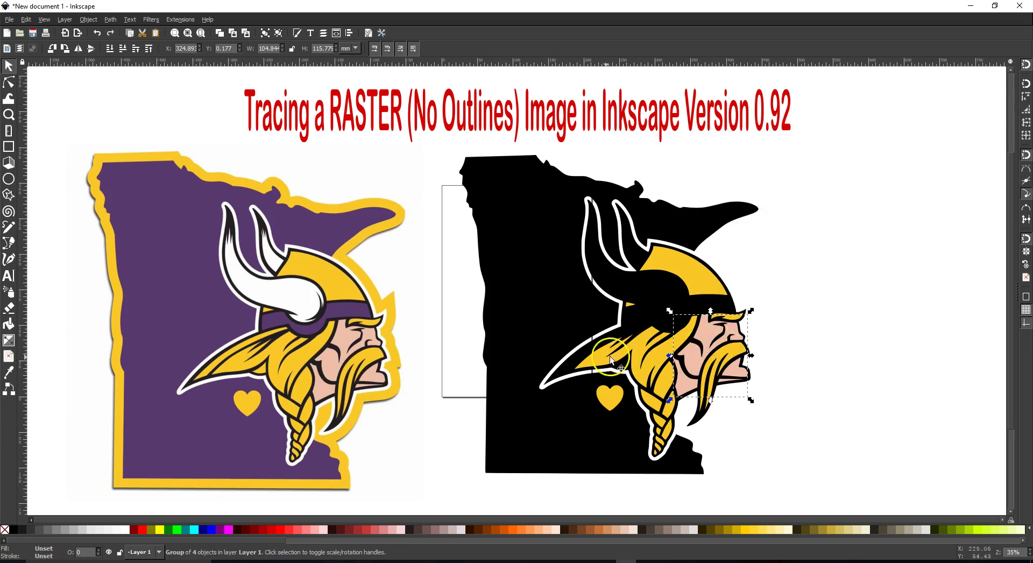
- Fill the remaining black hair piece behind the head with yellow sampled from the original helmet and group it with the other yellow pieces
left_click(571, 361)
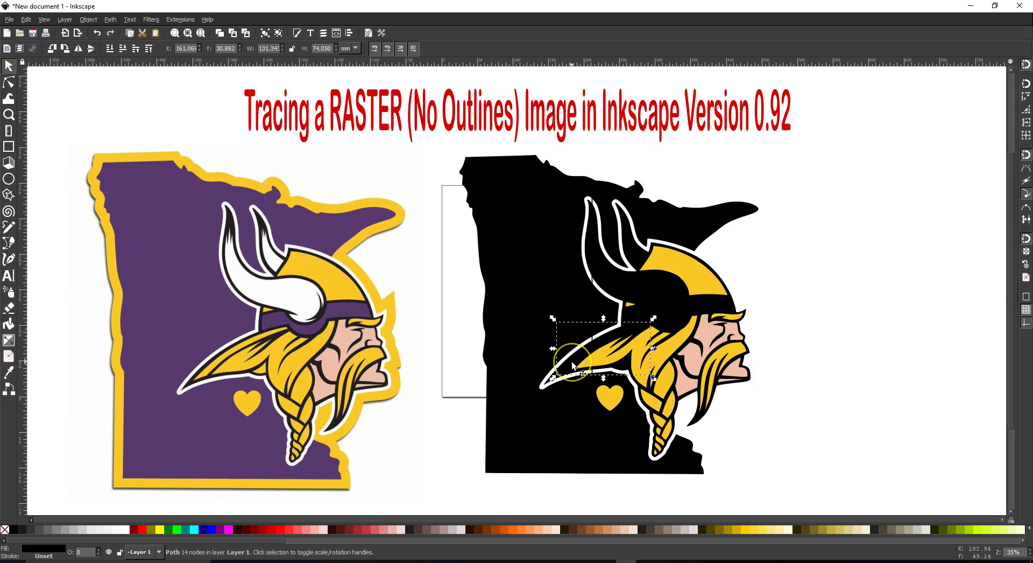
left_click(9, 371)
left_click(335, 283)
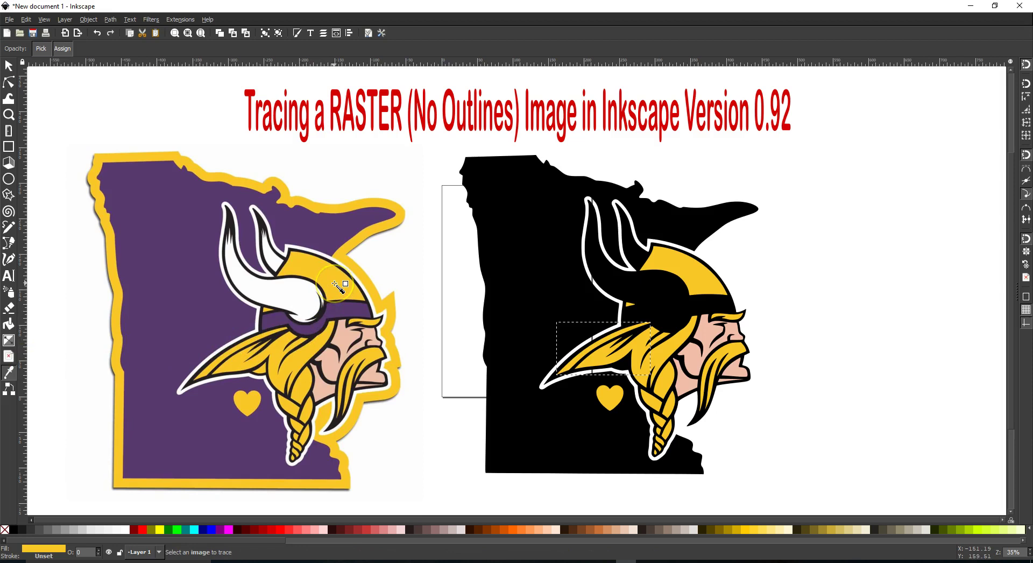
left_click(9, 65)
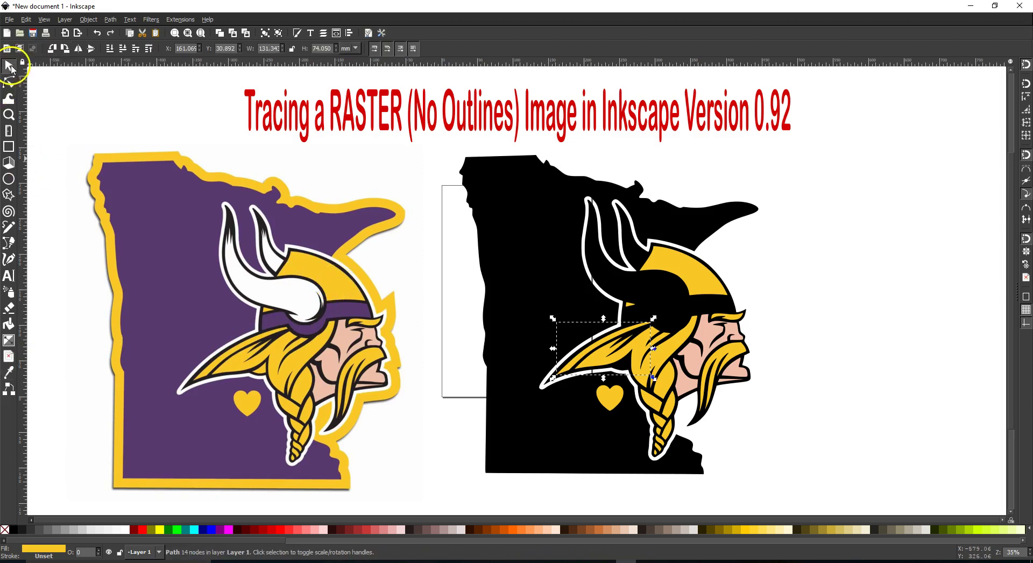
key("shift")
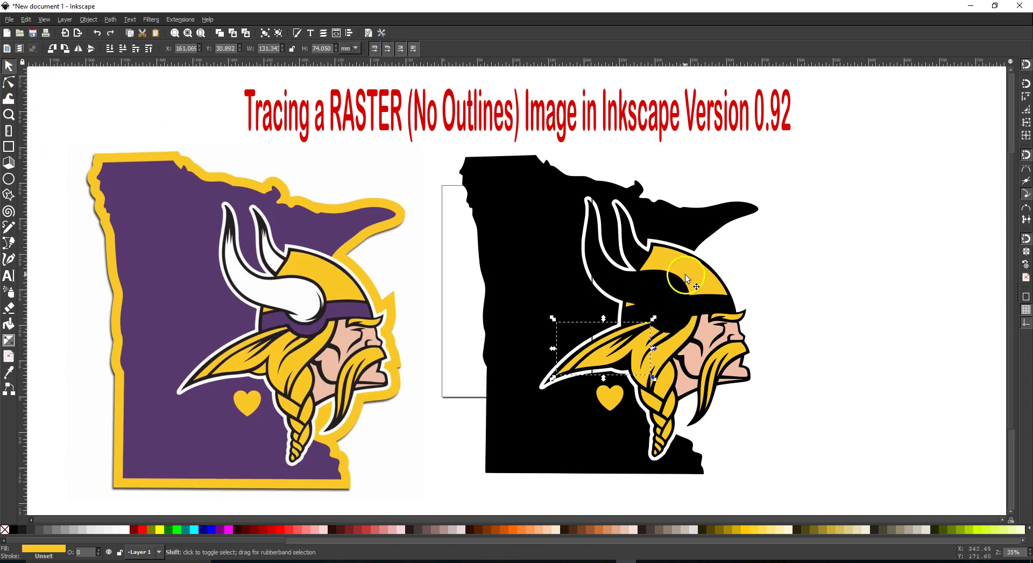
left_click(685, 273, "shift")
right_click(684, 272)
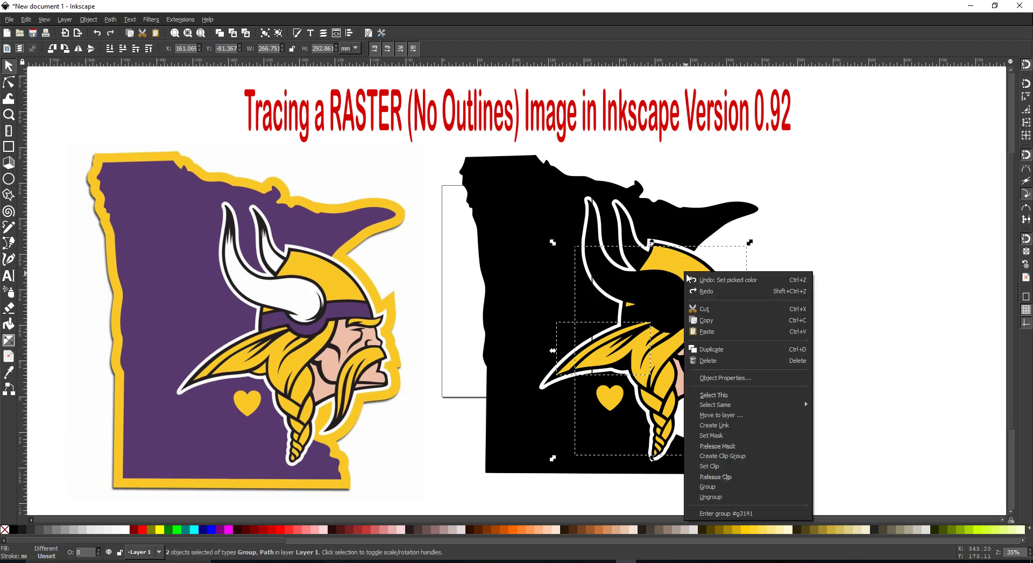
left_click(733, 486)
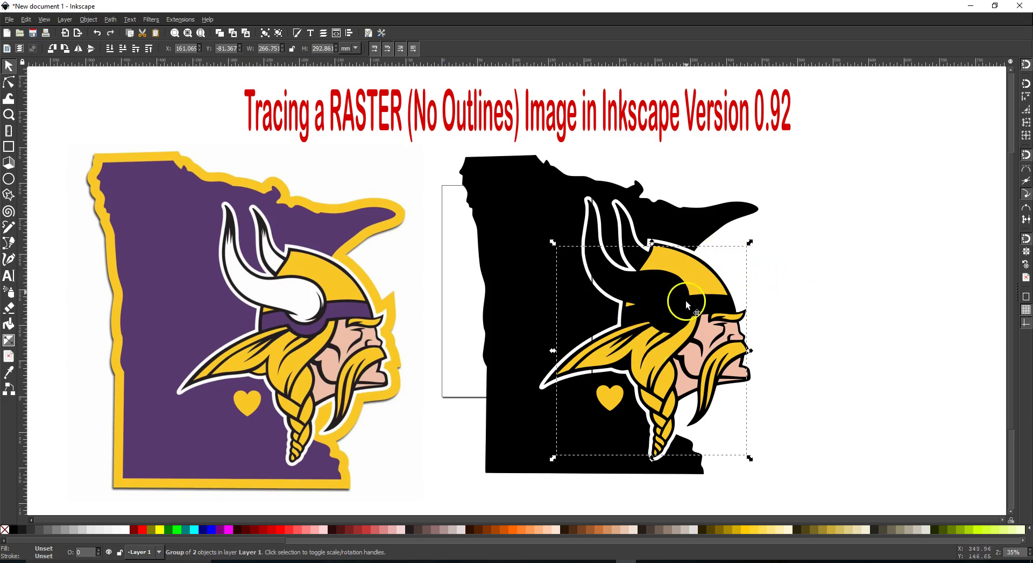
- Fill both helmet horns of the trace with white and group them together
left_click(601, 281, "ctrl")
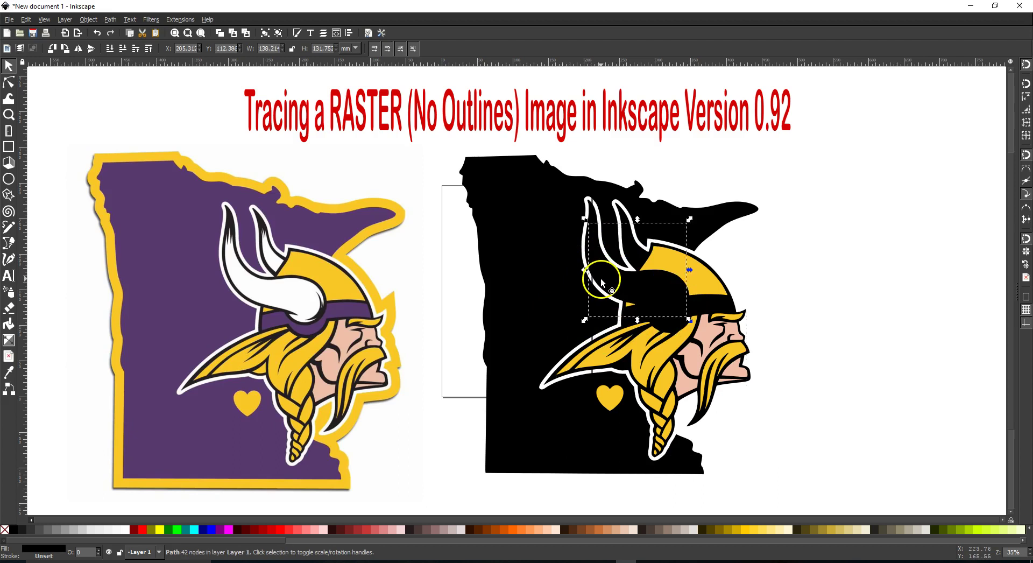
left_click(122, 530)
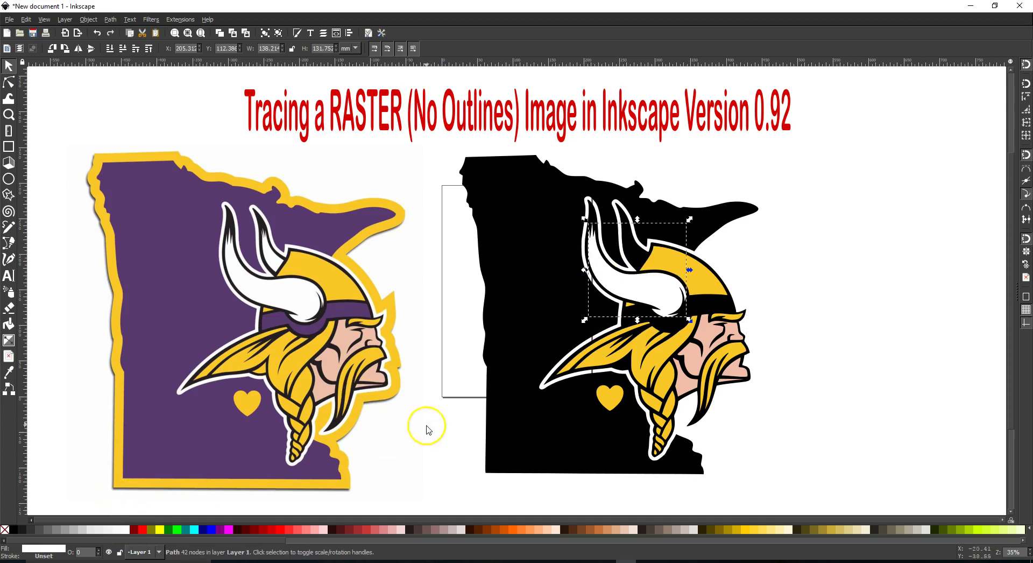
left_click(637, 253, "shift")
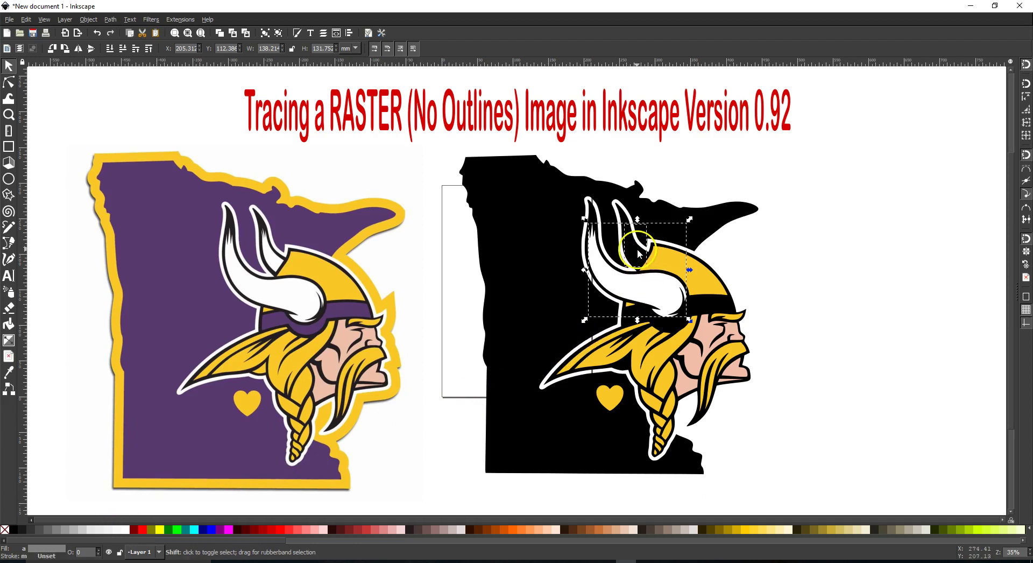
left_click(123, 530)
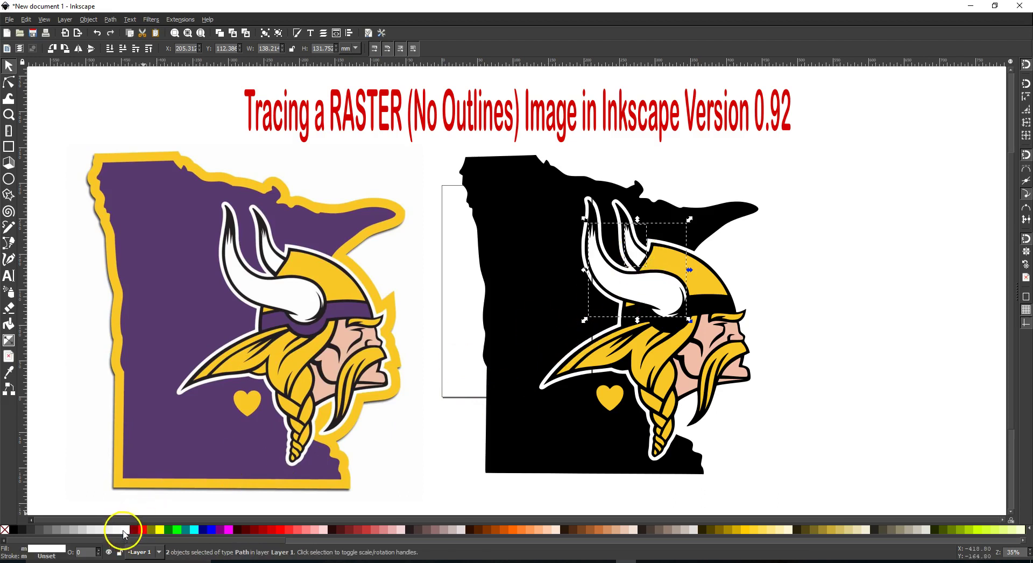
right_click(640, 283)
left_click(662, 505)
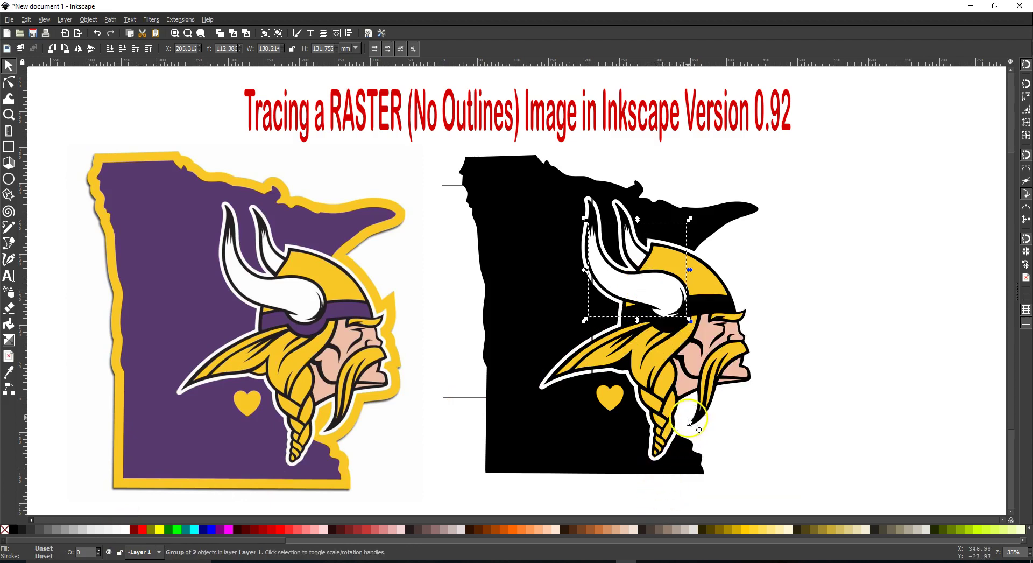
- Fill the trace's state shape with purple sampled from the original state and clear the selection
left_click(547, 321)
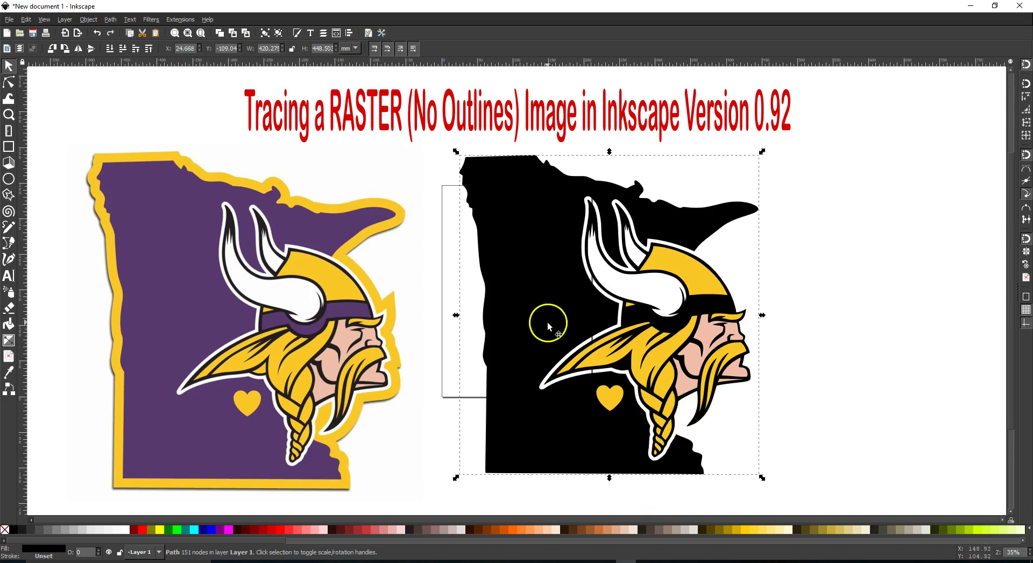
left_click(9, 372)
left_click(217, 309)
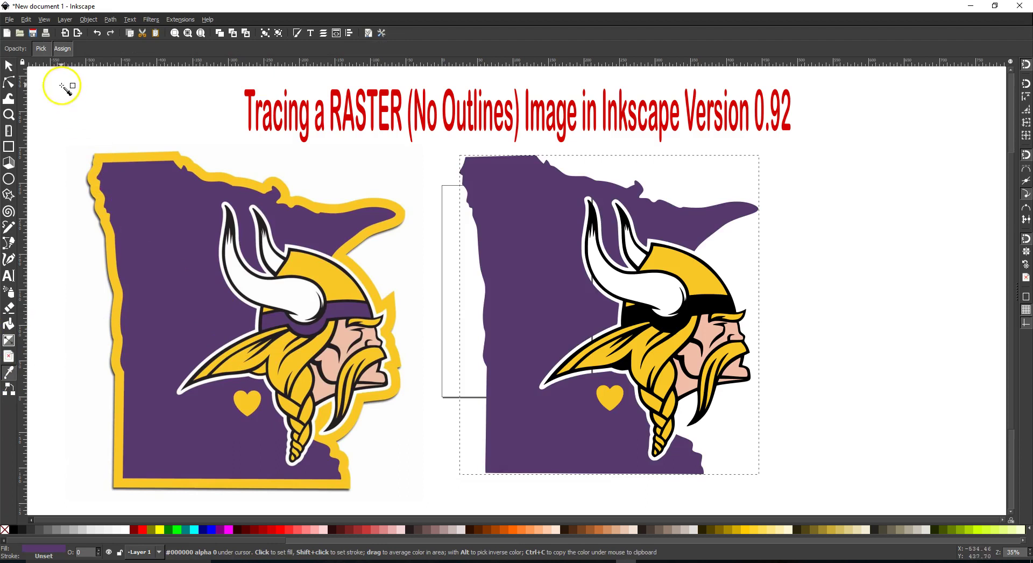
left_click(10, 67)
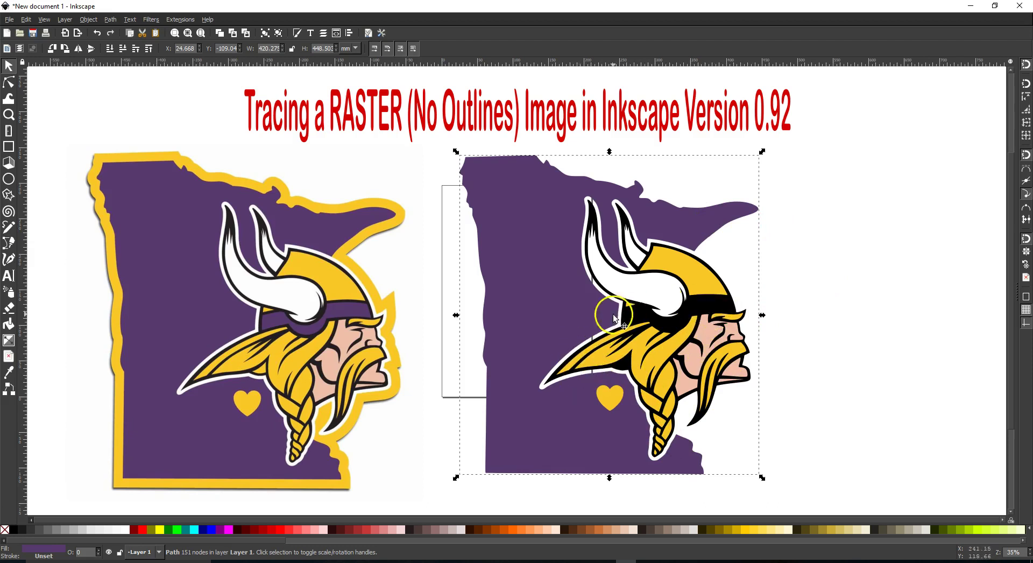
left_click(858, 287)
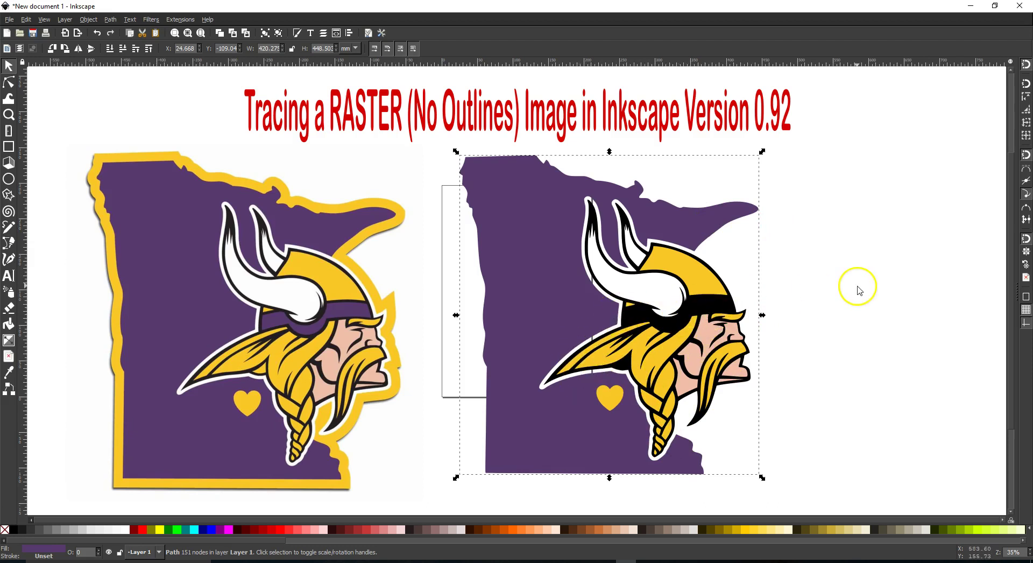
left_click(722, 308)
left_click(856, 289)
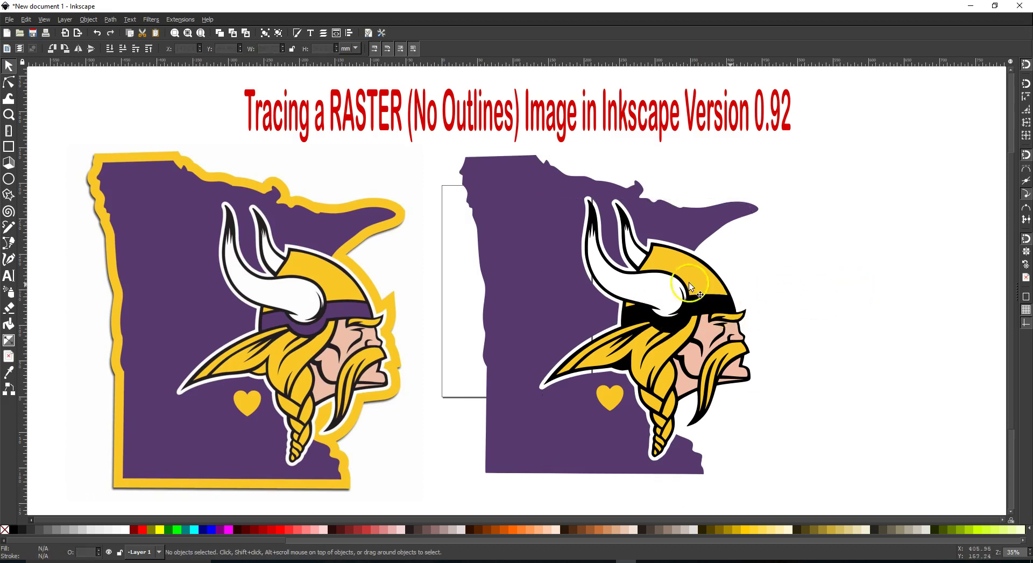
- Set the bucket fill's grow/shrink unit to pt and bucket-fill the original's helmet band with pink #FF8080
left_click(9, 324)
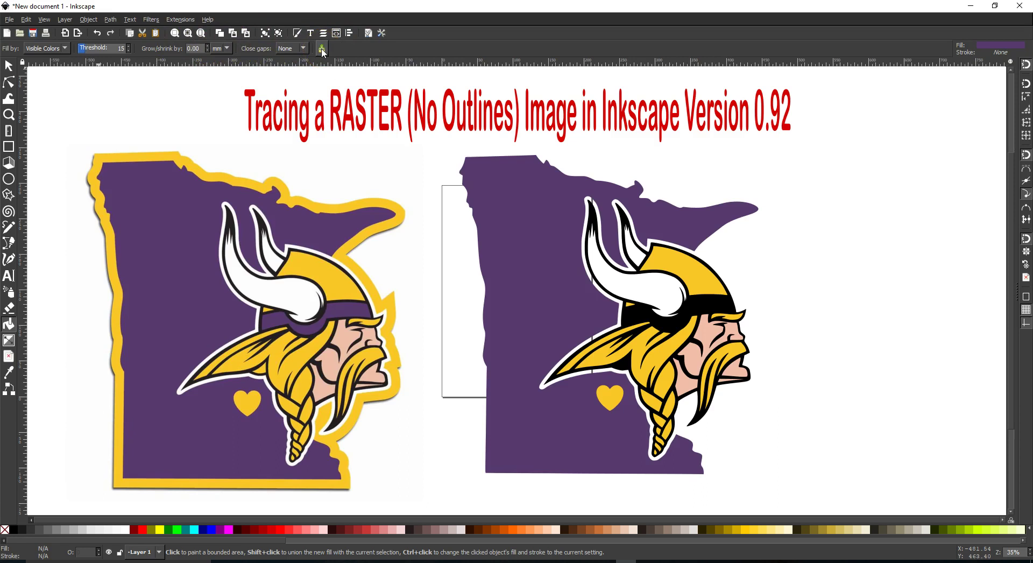
left_click(227, 49)
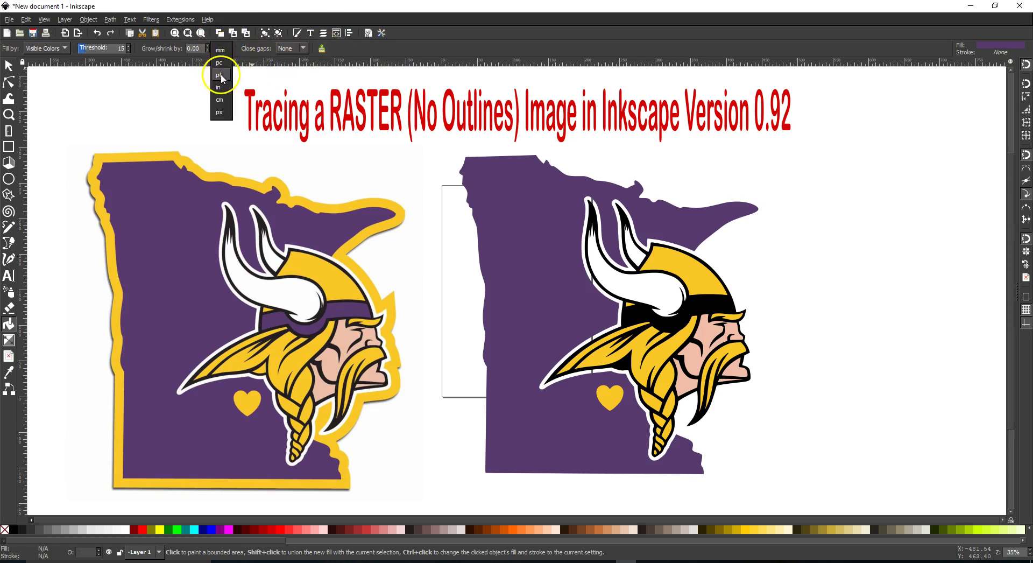
left_click(220, 76)
left_click(224, 48)
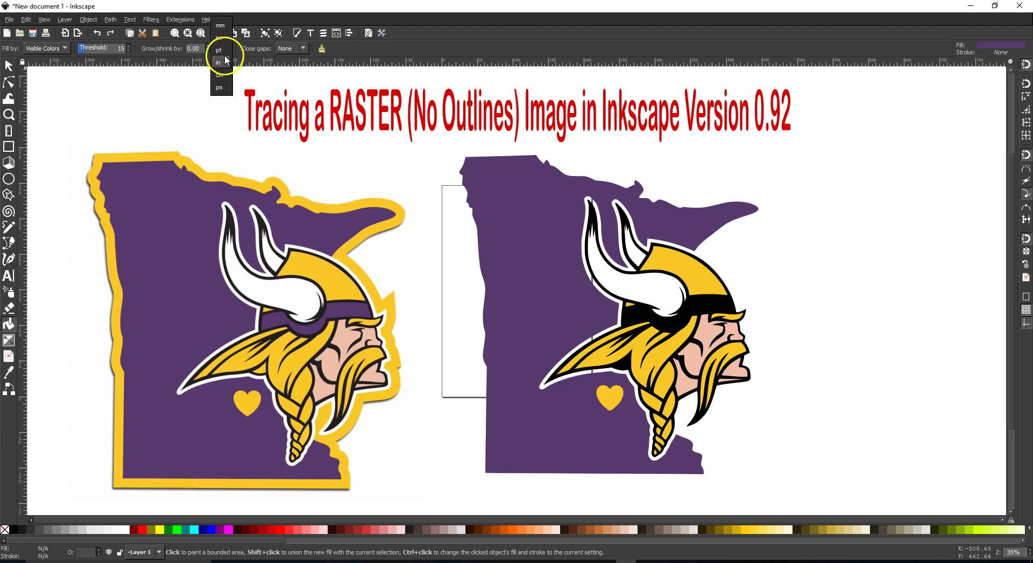
left_click(225, 51)
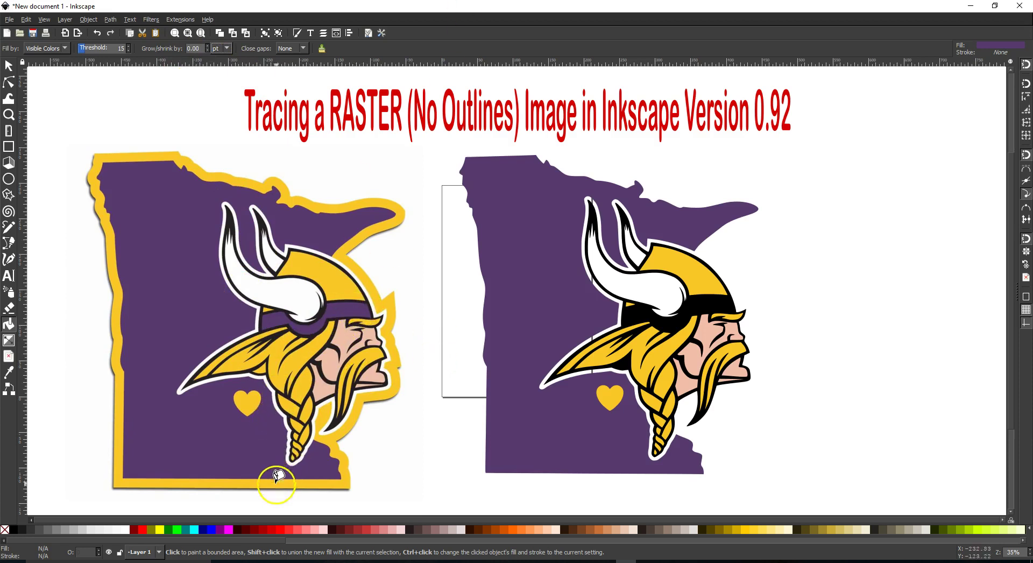
left_click(305, 531)
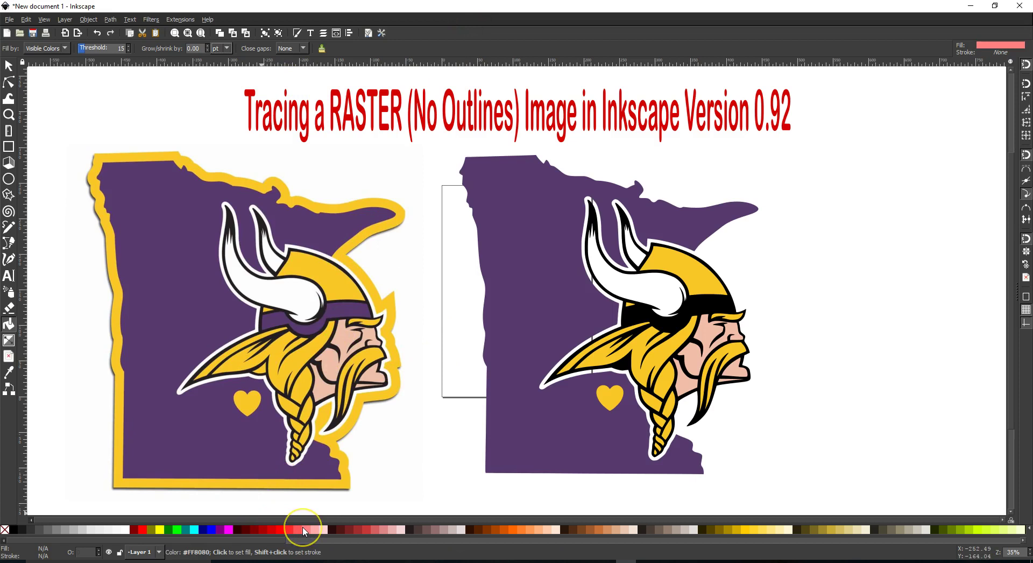
left_click(335, 299)
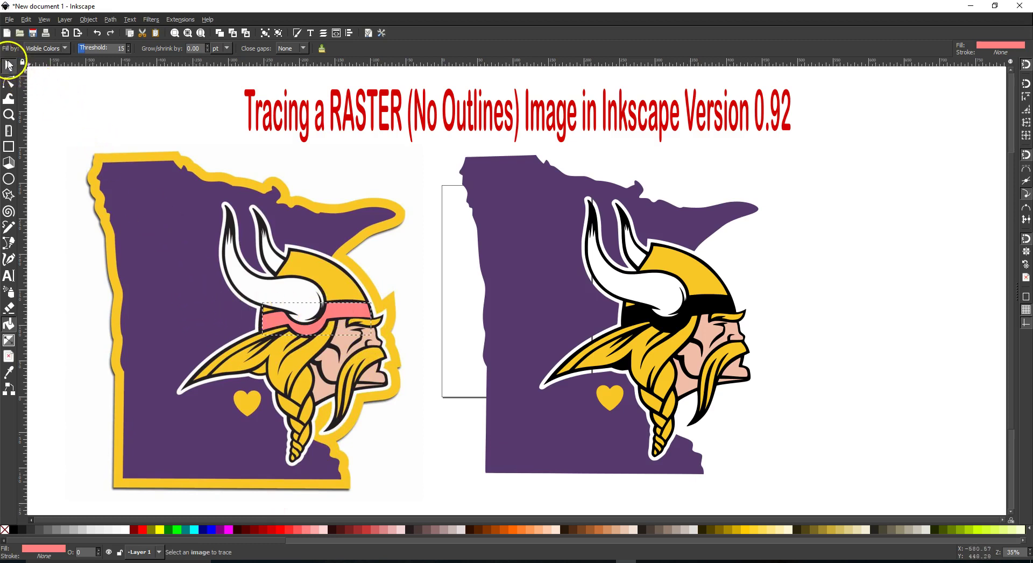
- Move the pink band shape onto the black helmet band of the trace, turning off cusp node snapping to align it freely
left_click(8, 65)
left_click_drag(350, 311, 716, 305)
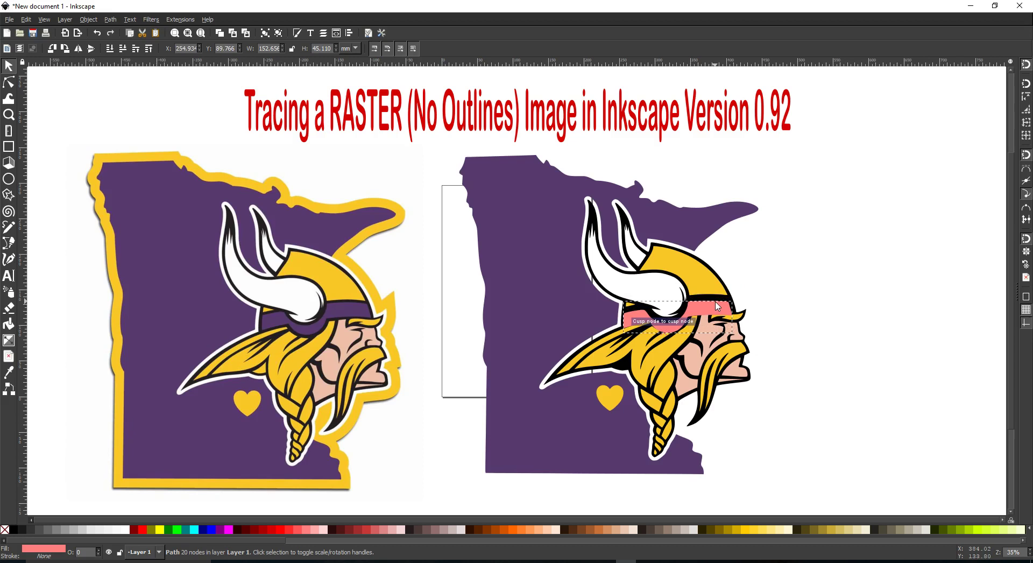
left_click(1028, 198)
left_click_drag(709, 308, 712, 303)
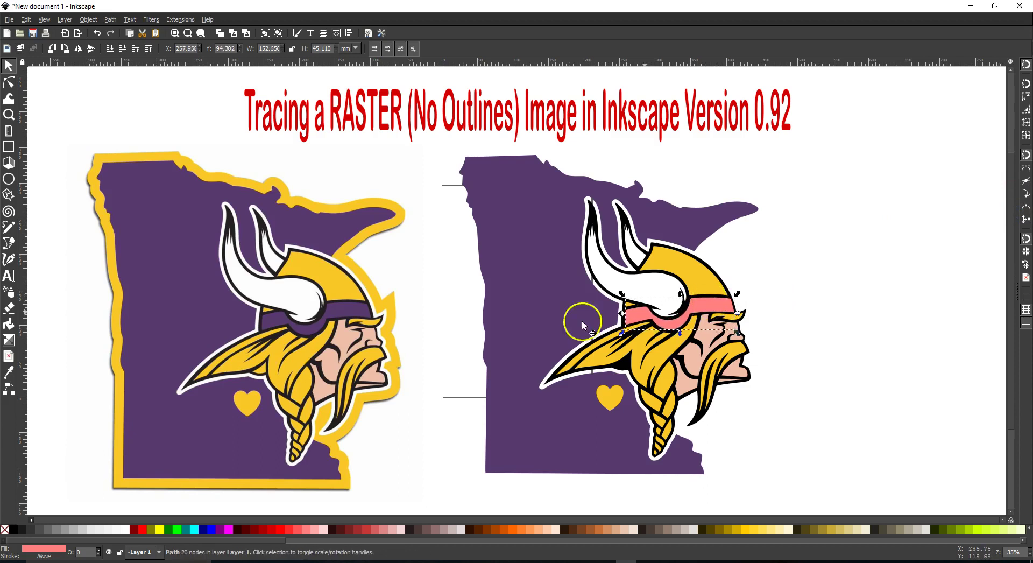
- Fill the placed helmet band shape with purple sampled from the artwork
left_click(9, 373)
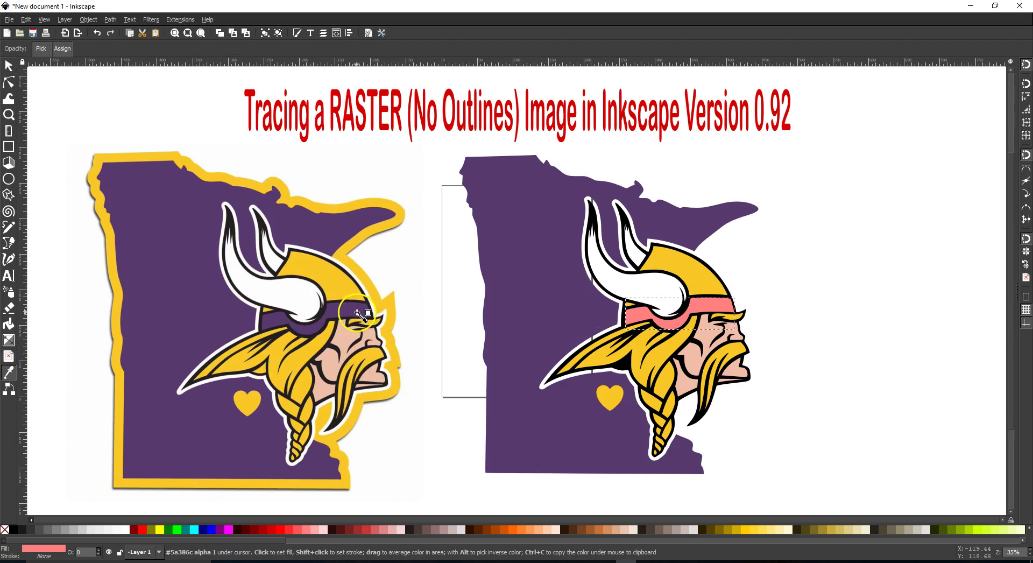
left_click(534, 291)
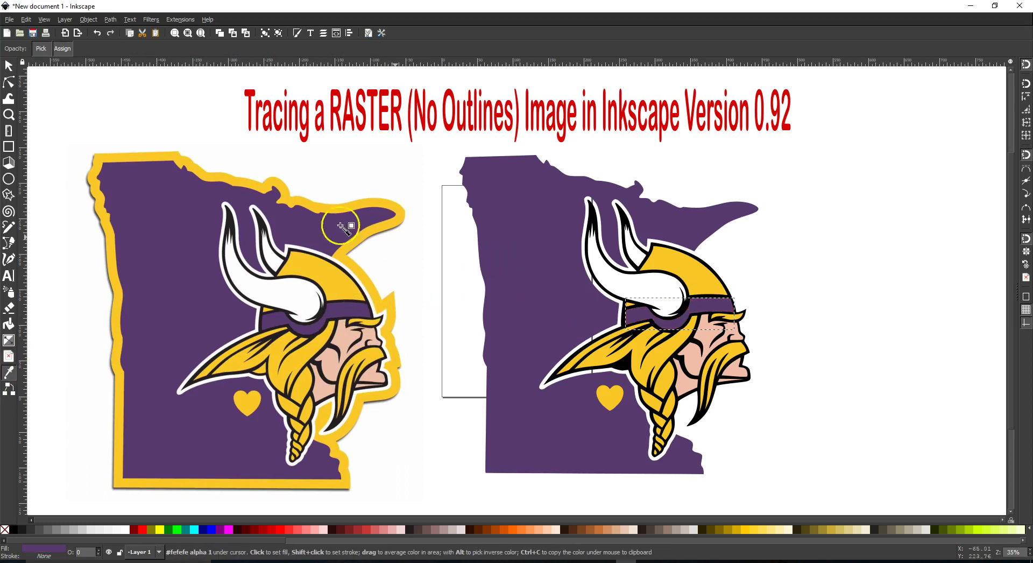
left_click(10, 66)
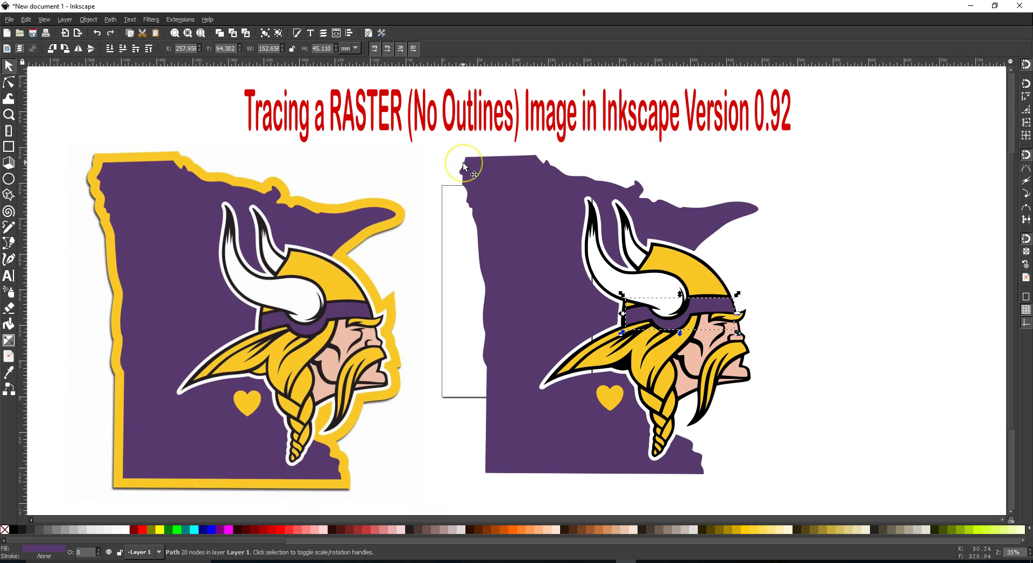
left_click(110, 19)
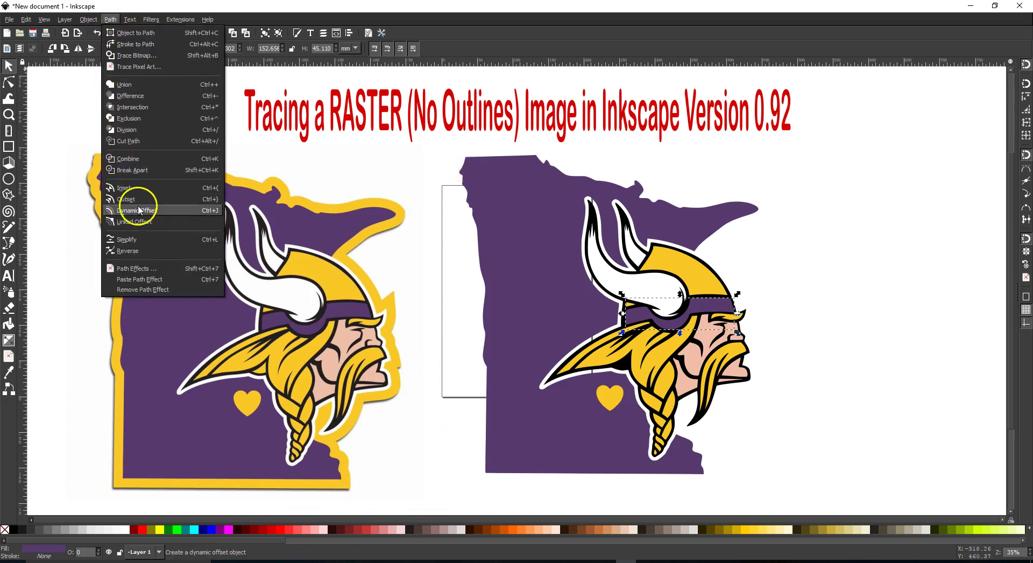
left_click(338, 149)
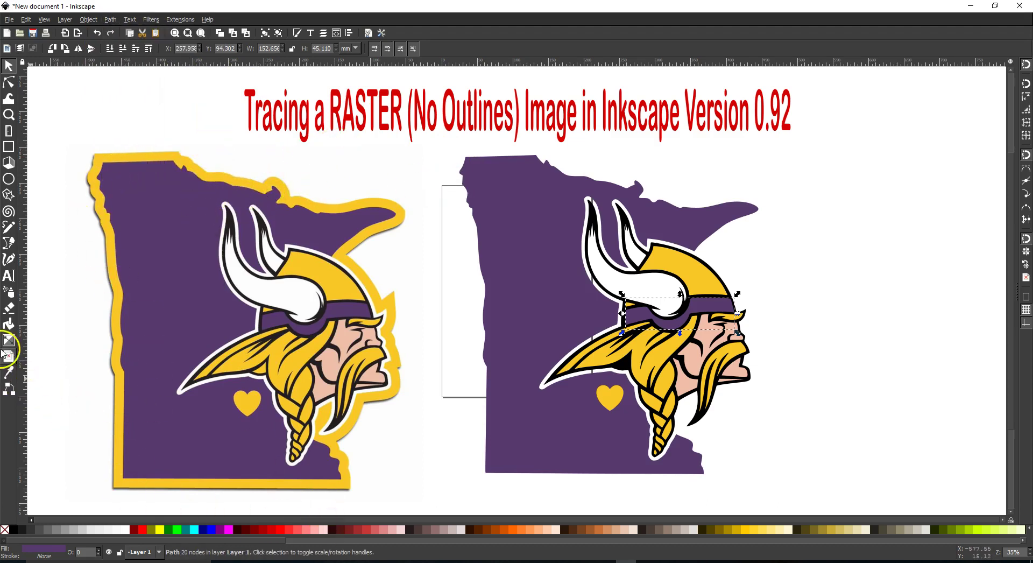
- Choose cyan as the fill colour and bucket-fill the original's yellow border
left_click(9, 325)
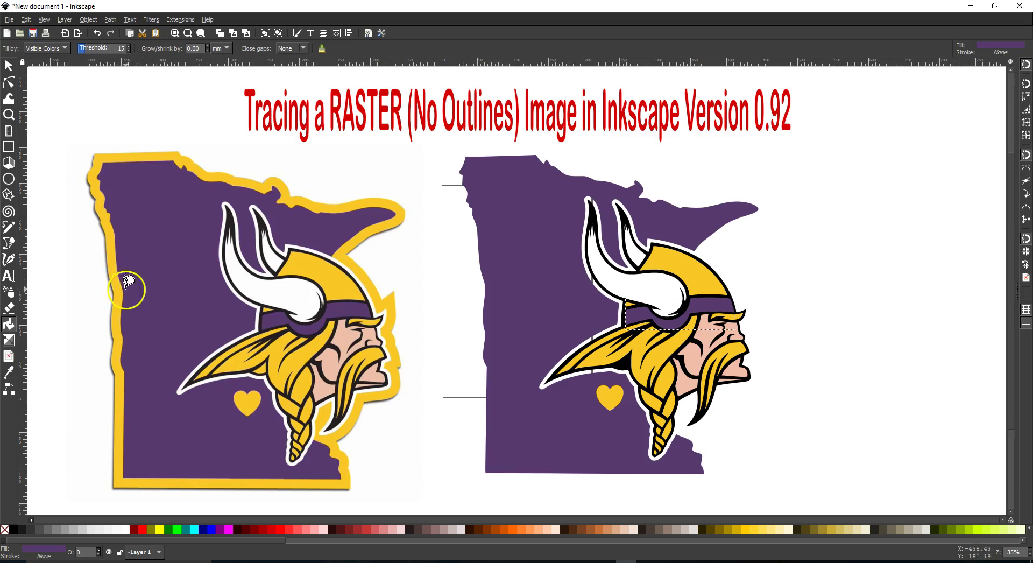
left_click(195, 530)
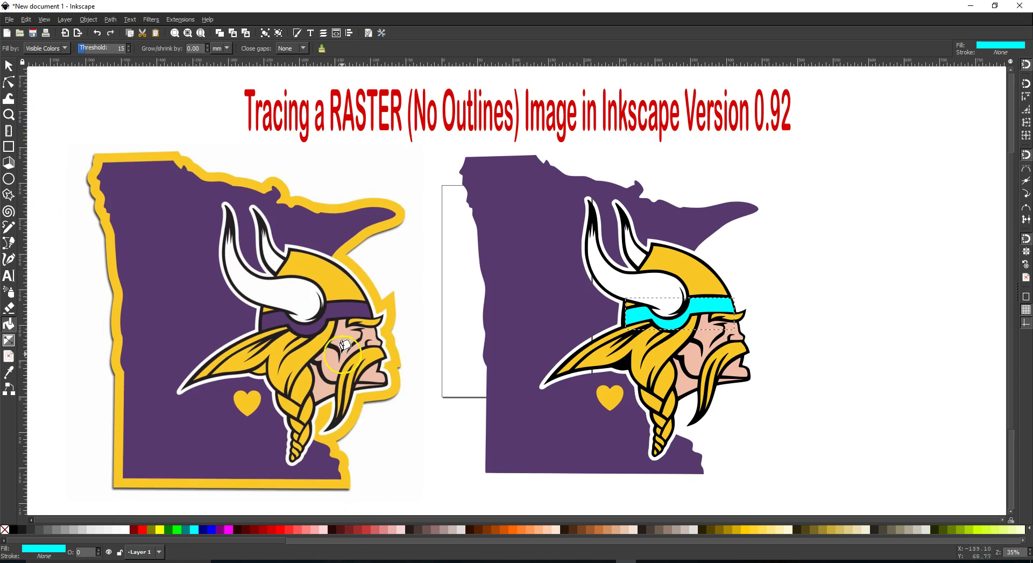
left_click(342, 247)
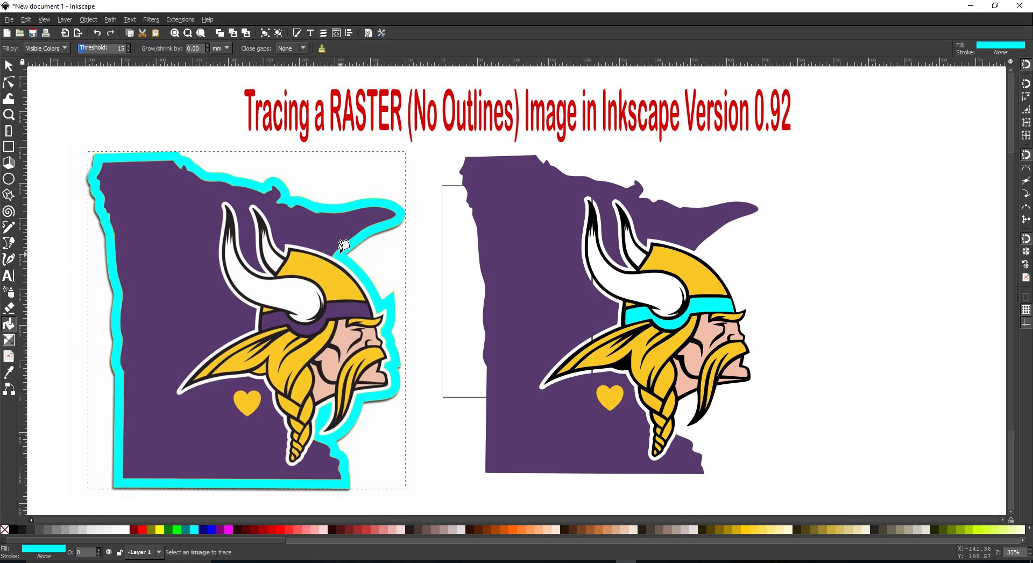
scroll(322, 298, "up", 3)
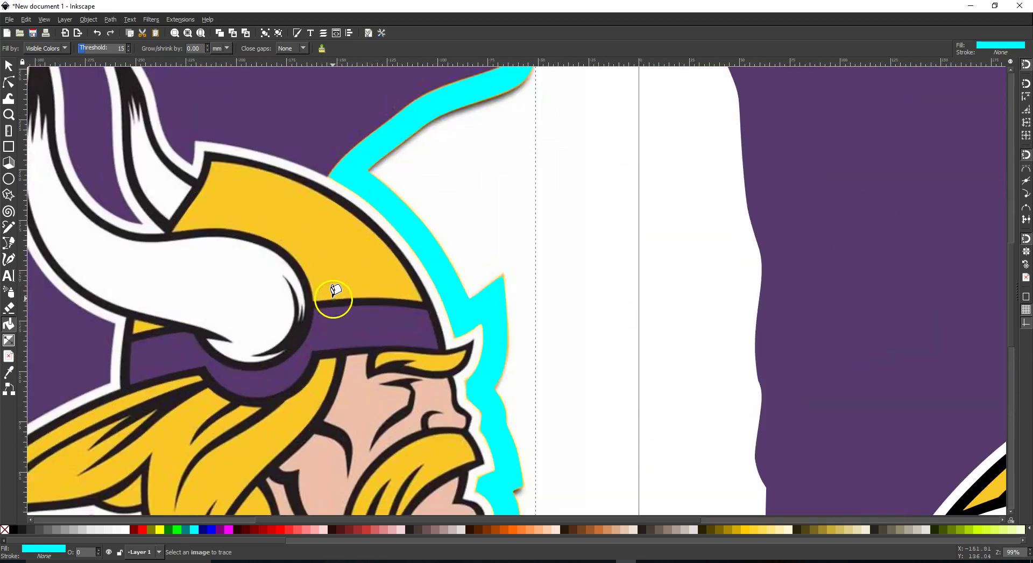
left_click(504, 334)
- Set the bucket fill's grow/shrink unit to pt and undo the cyan border fill
left_click(225, 48)
left_click(222, 75)
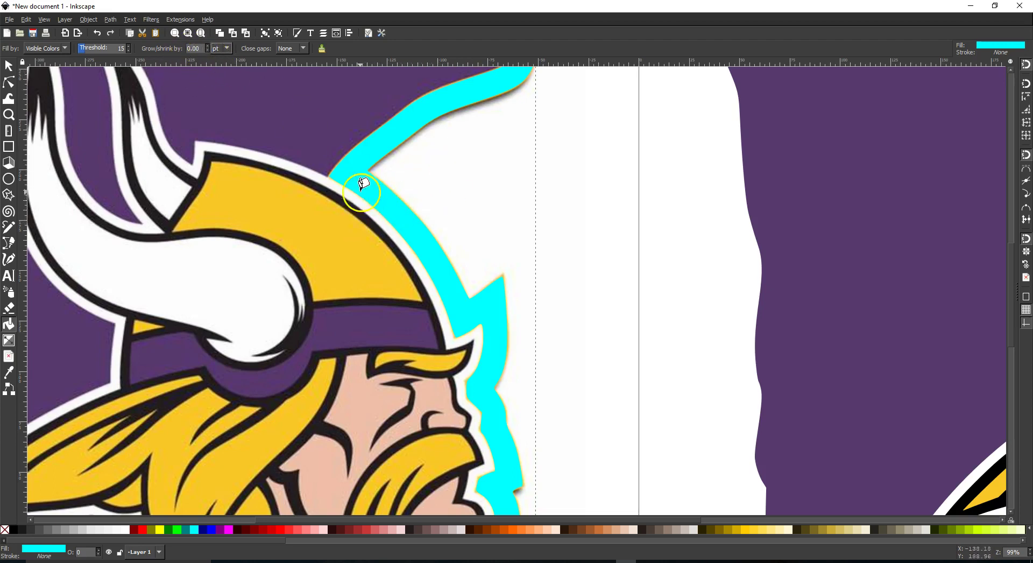
left_click(98, 33)
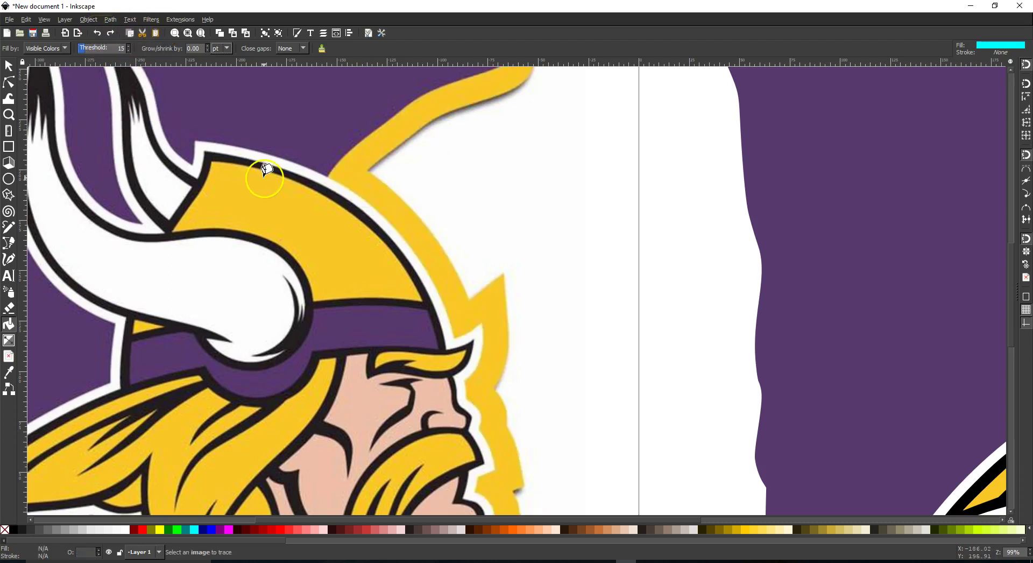
- Try bucket-filling the original's yellow border with a grow value of 0.50 pt, inspect its edges and undo it
scroll(265, 171, "down", 3, "ctrl")
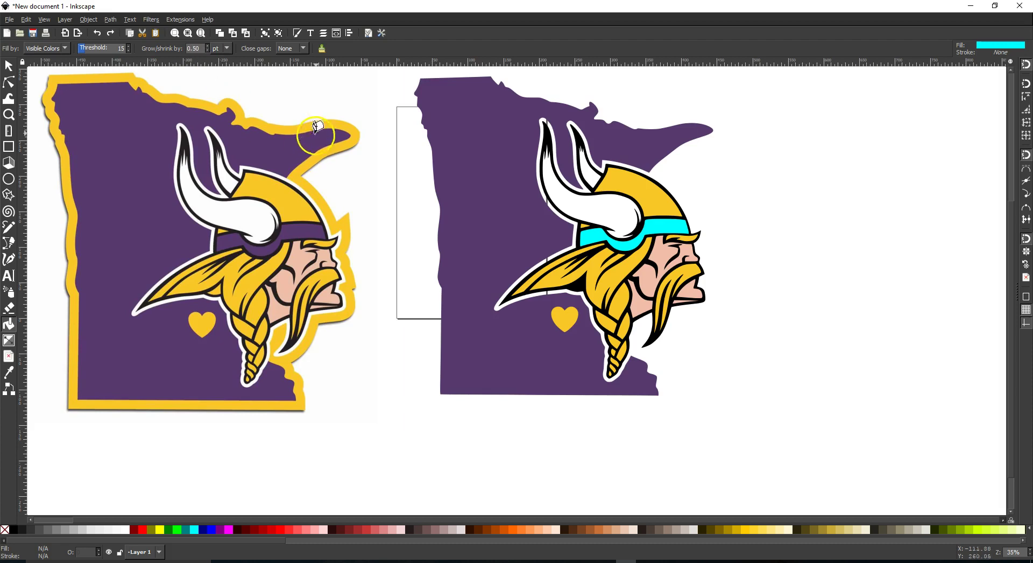
left_click(333, 117)
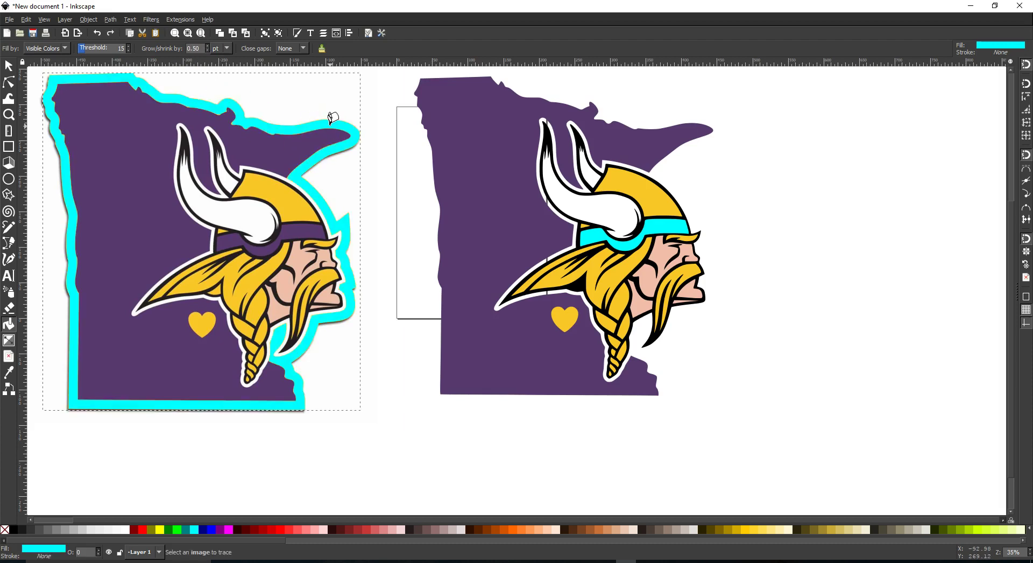
scroll(268, 203, "up", 3)
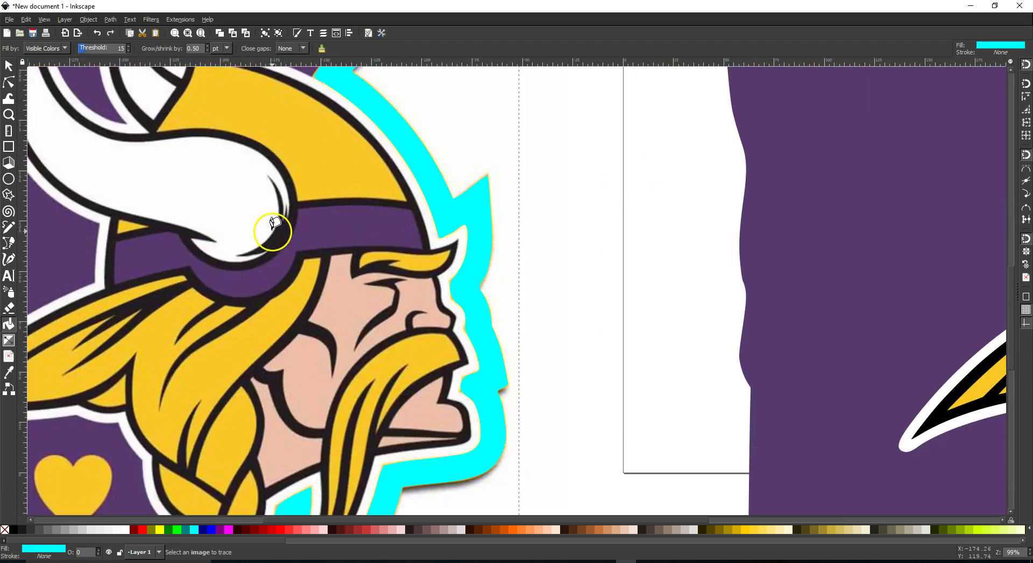
left_click(97, 33)
- Try a grow value of 0.80 pt for the cyan fill of the original's border, inspect its edges and undo it
left_click(206, 46)
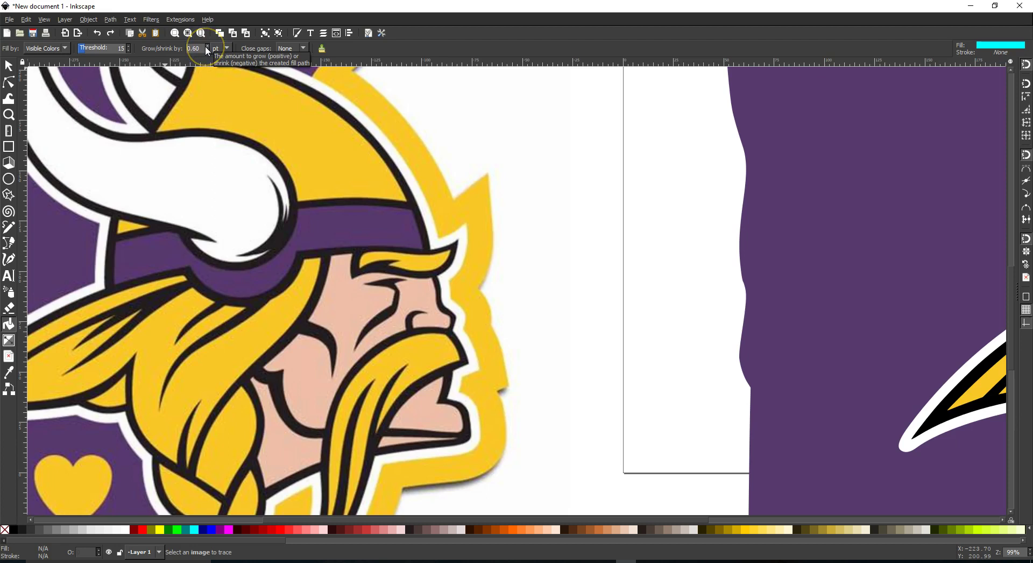
left_click(207, 46)
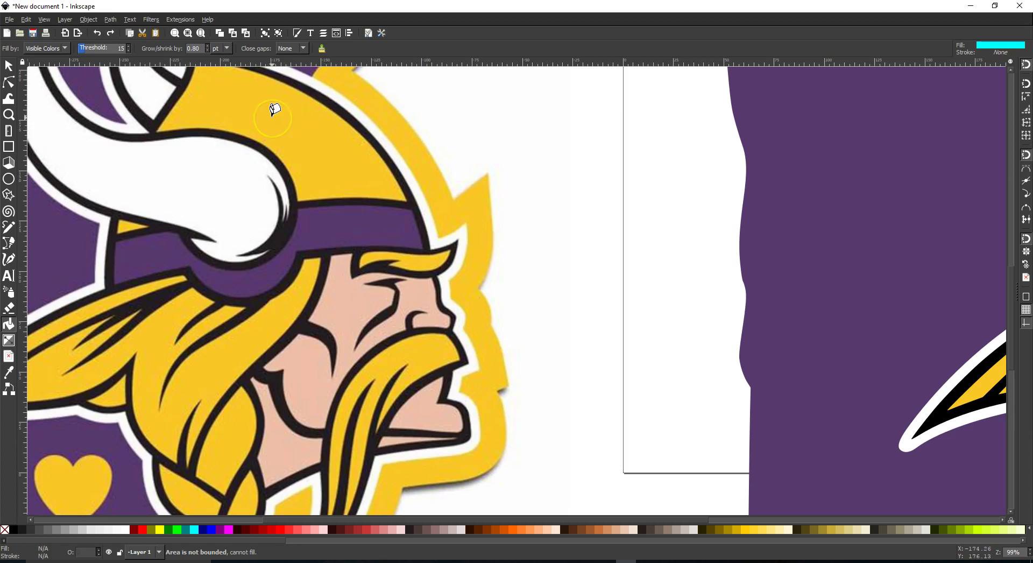
scroll(275, 109, "down", 2)
scroll(275, 109, "down", 1)
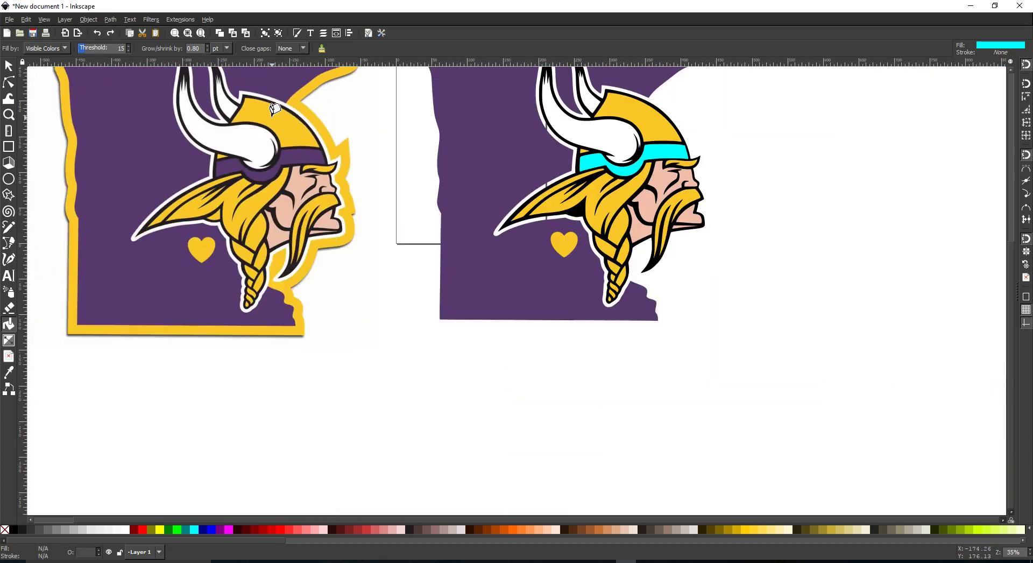
scroll(303, 122, "up", 4)
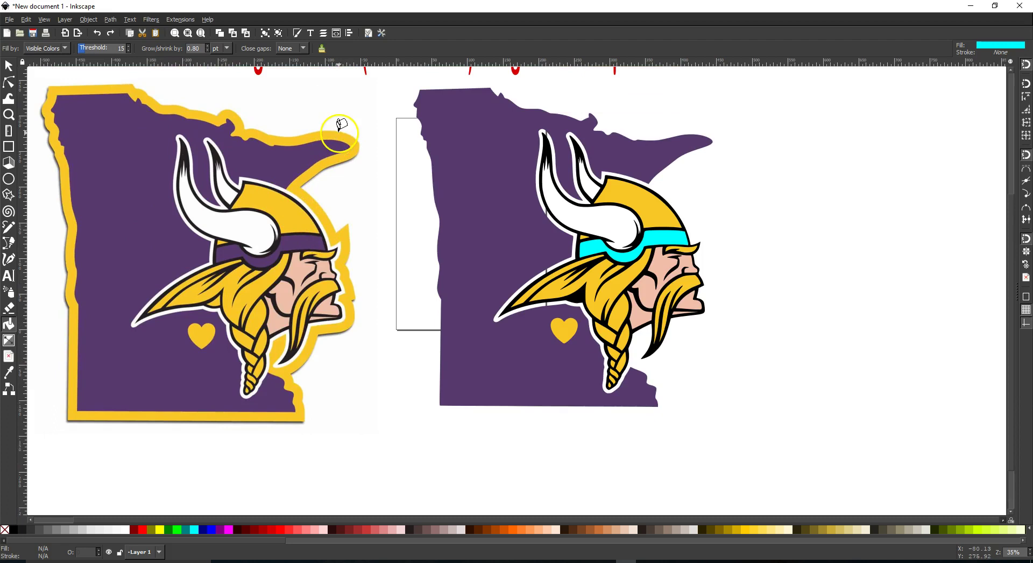
left_click(340, 128)
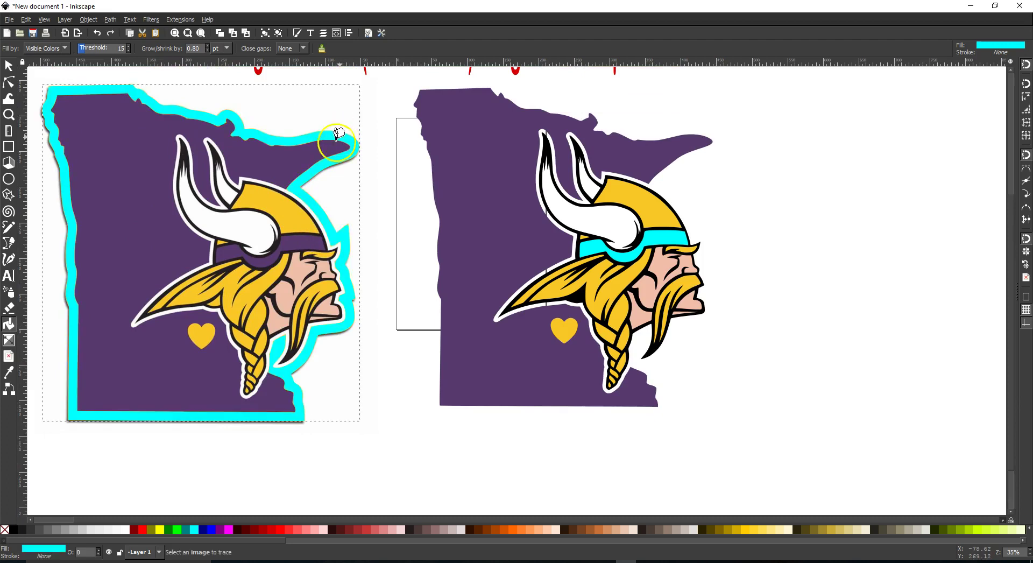
scroll(276, 194, "up", 2)
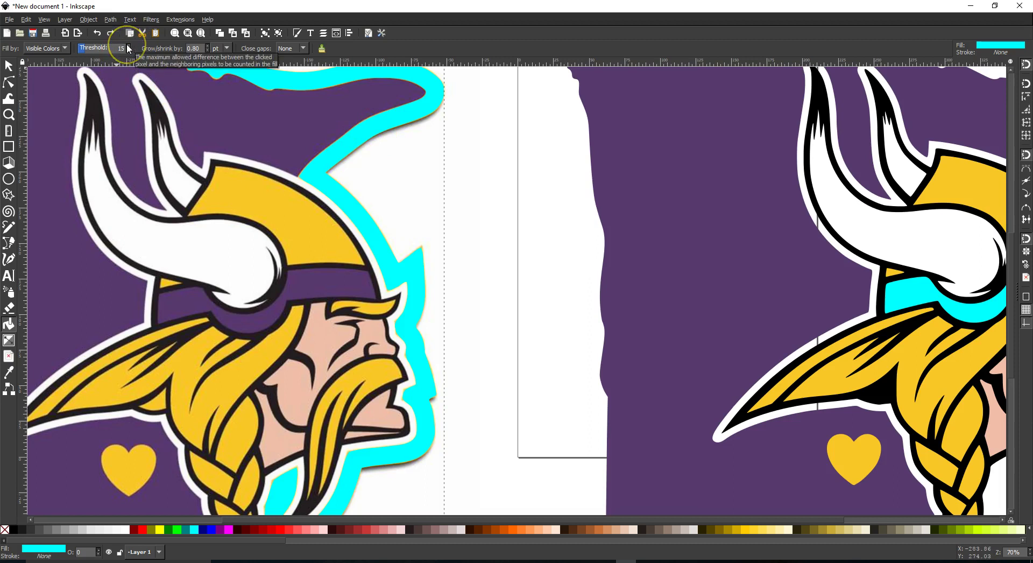
left_click(97, 33)
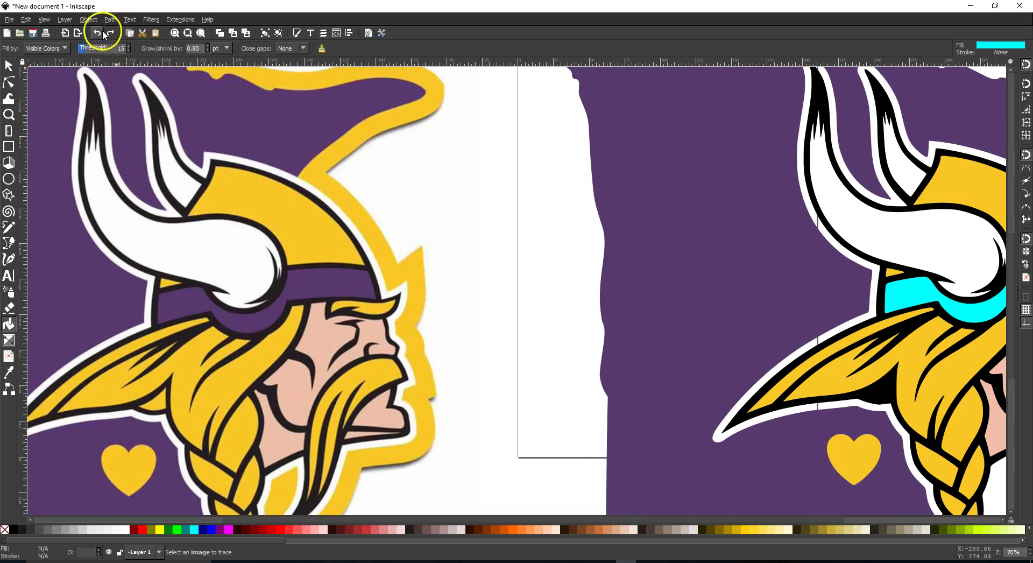
- Set the bucket fill threshold to 21, bucket-fill the original's border again and inspect the fill's edges
left_click(128, 46)
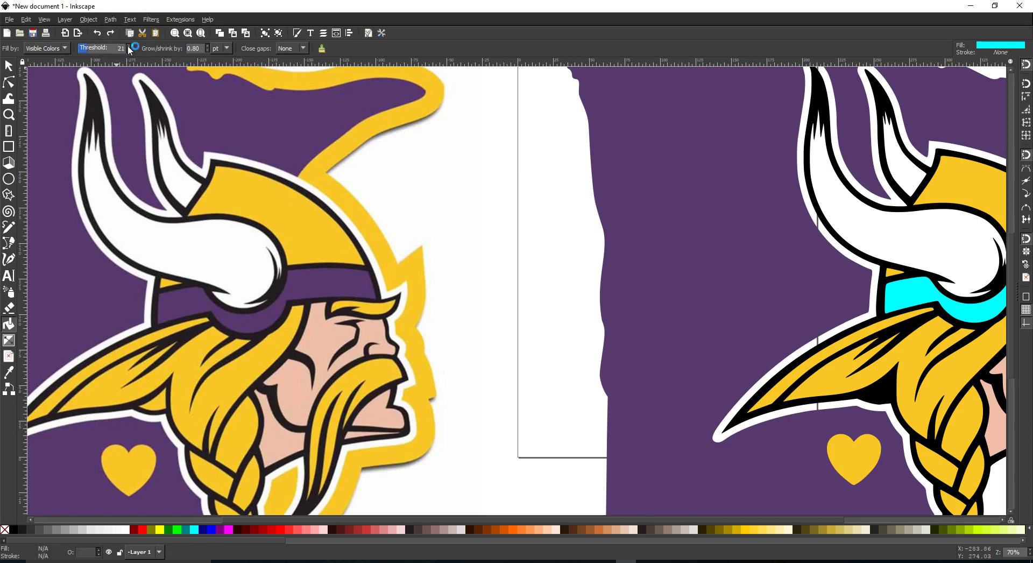
left_click(360, 124)
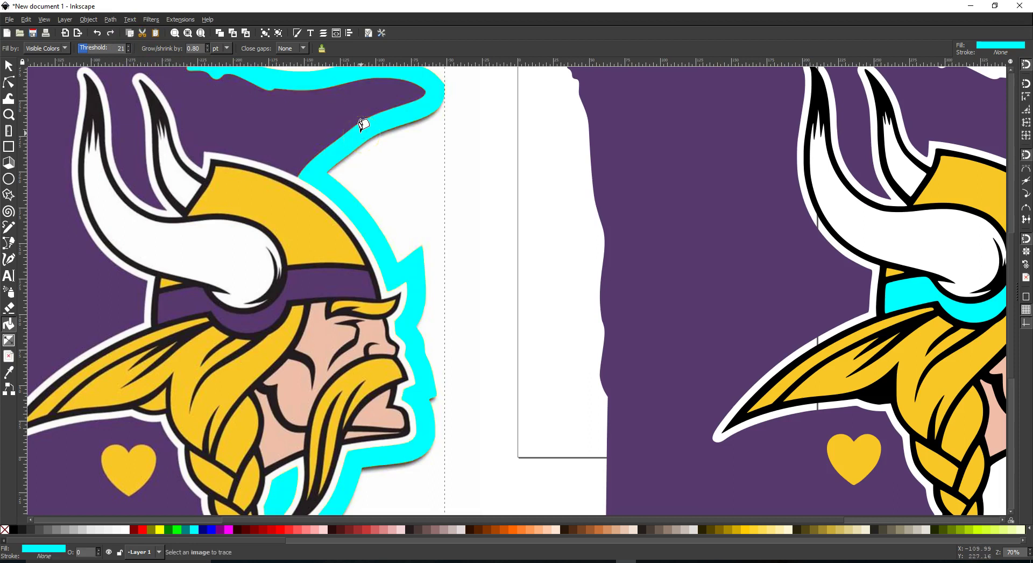
left_click(330, 185)
scroll(304, 221, "up", 2)
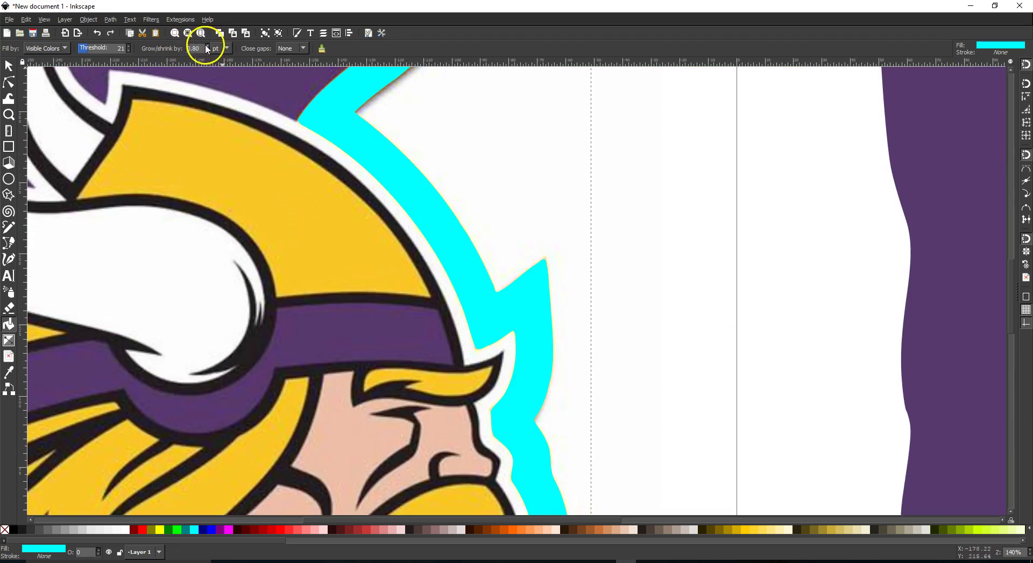
- Undo the last border fill and bucket-fill the original's border with the grow value set to 1.00 pt
left_click(120, 45)
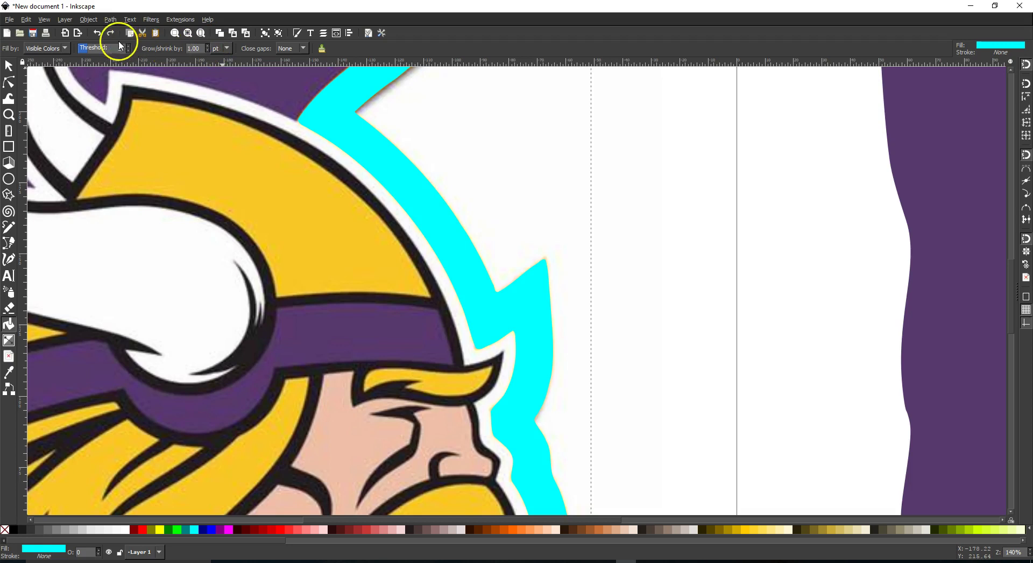
left_click(97, 34)
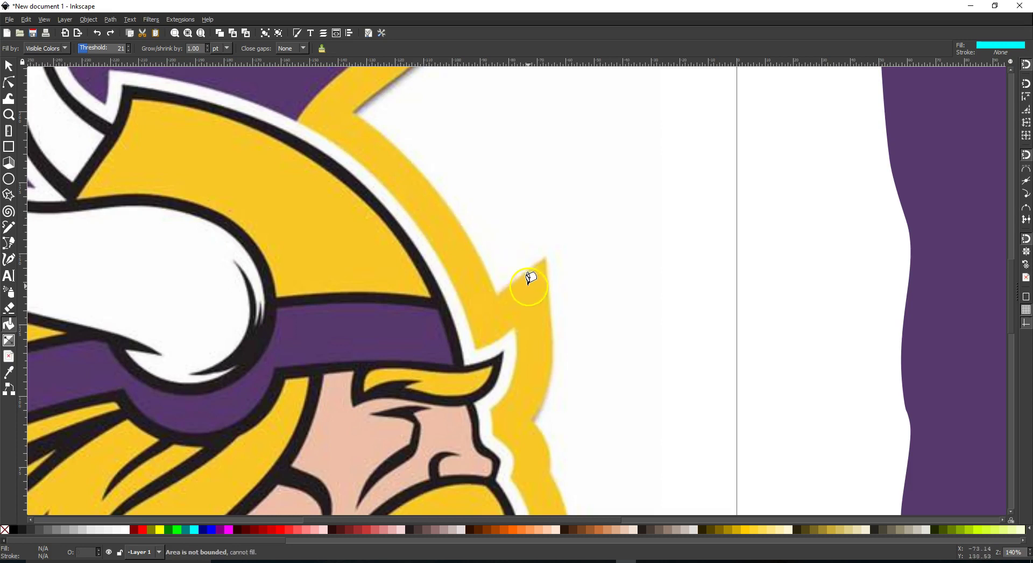
scroll(508, 295, "down", 3)
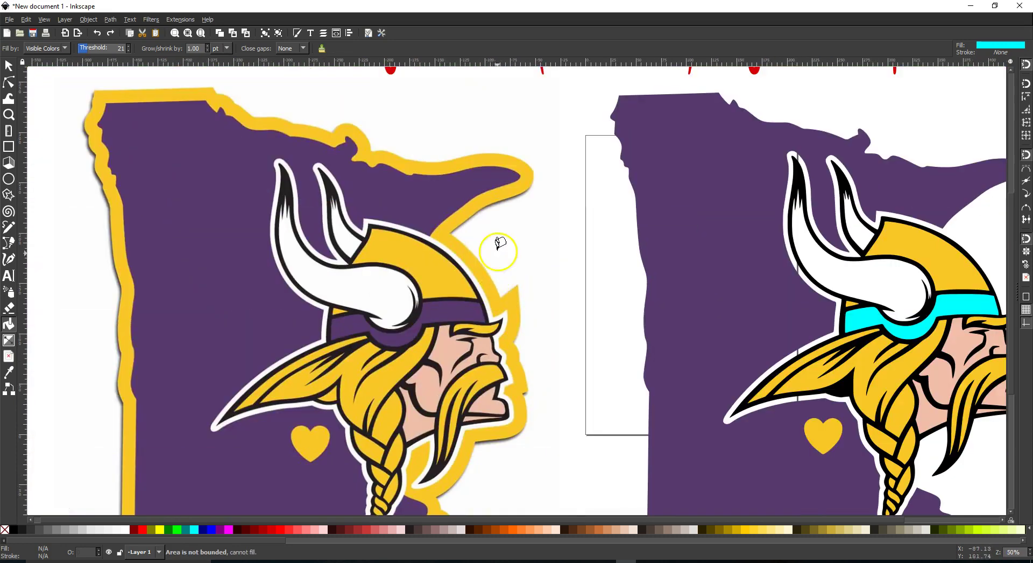
left_click(471, 205)
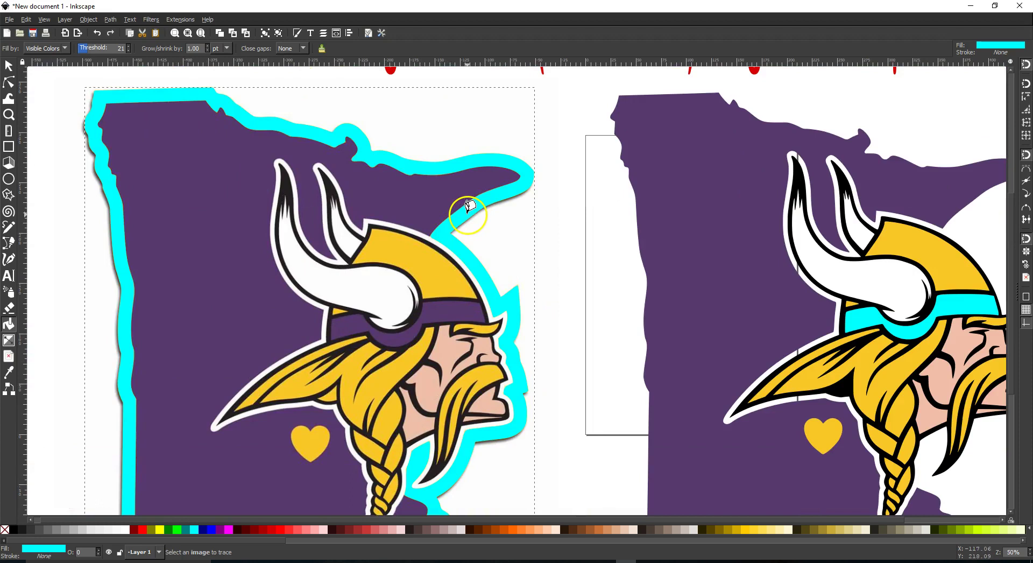
scroll(427, 237, "up", 1)
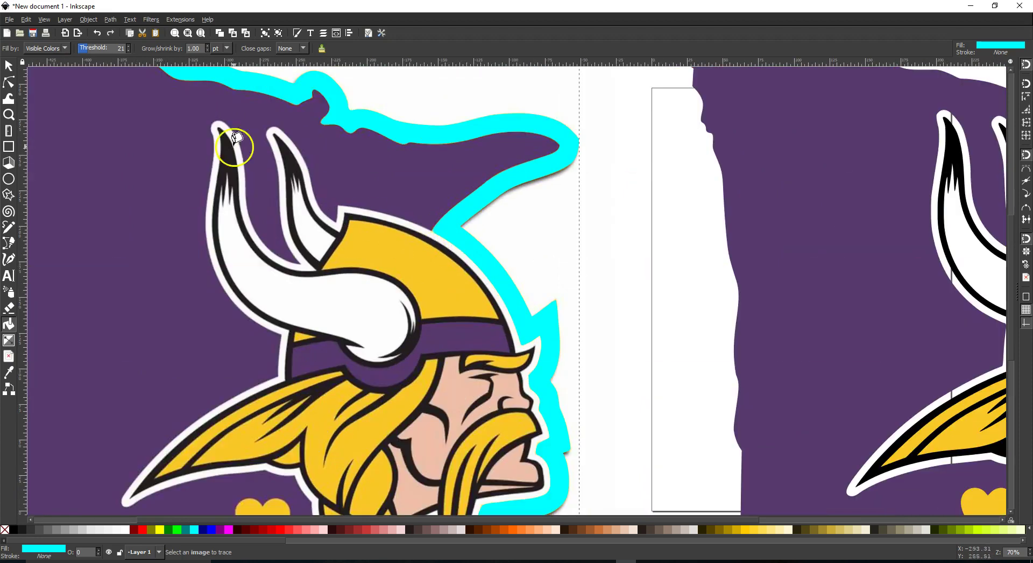
scroll(280, 185, "down", 3)
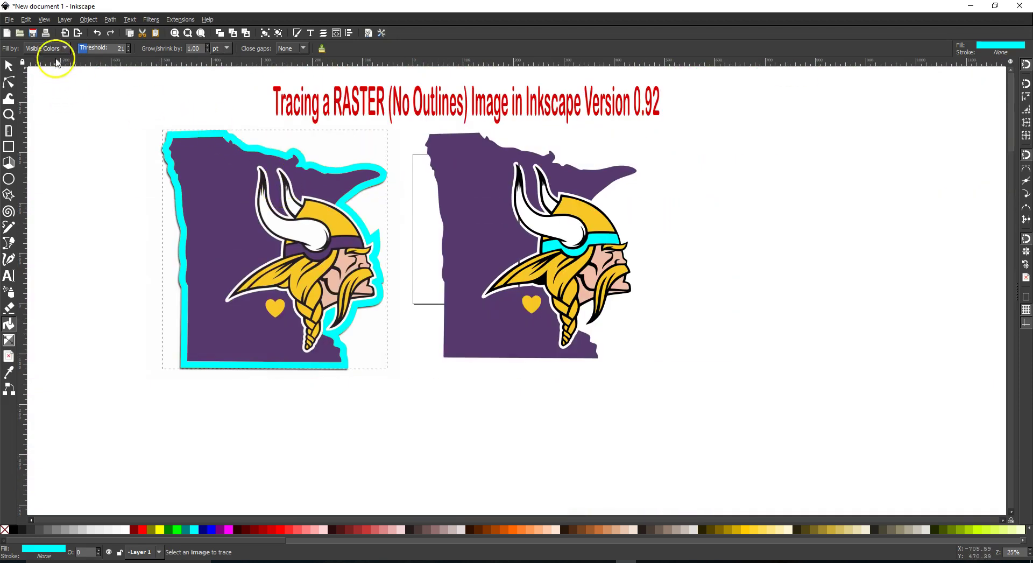
- Move the cyan border shape onto the traced logo and fill it with yellow sampled from the trace's helmet
left_click(9, 66)
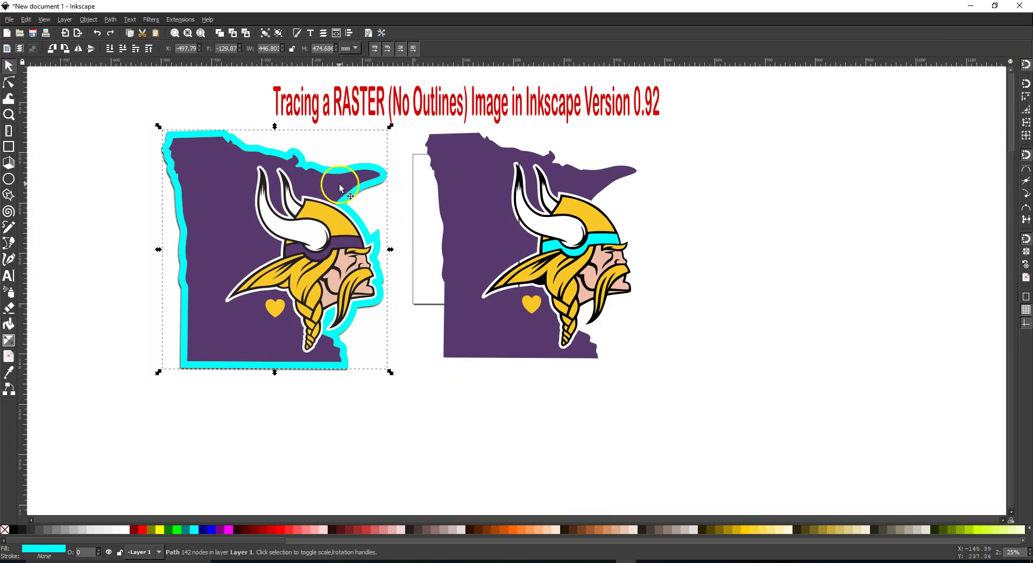
mouse_move(358, 189)
left_mouse_down()
mouse_move(560, 169)
mouse_move(619, 188)
left_mouse_up()
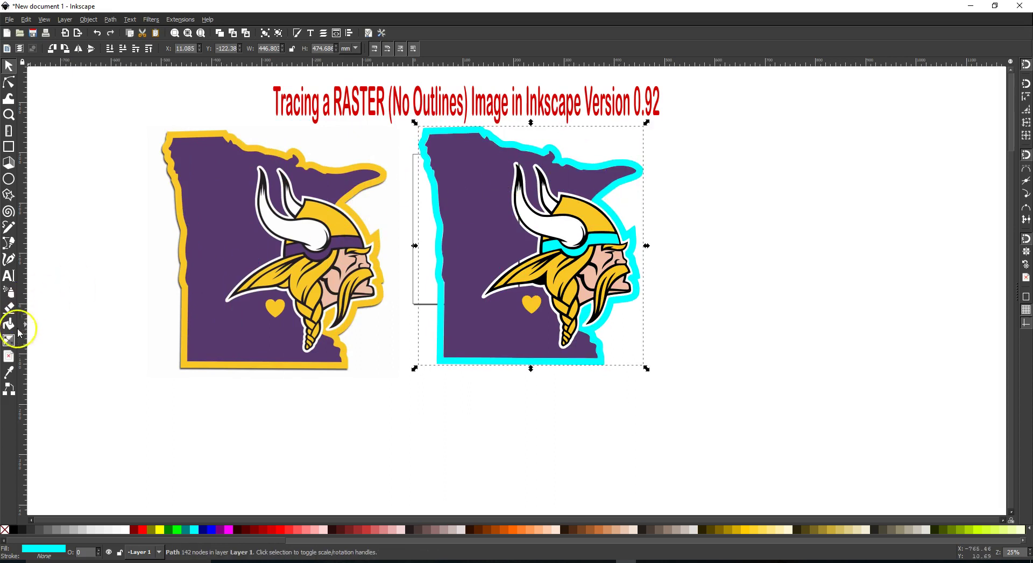
left_click(9, 372)
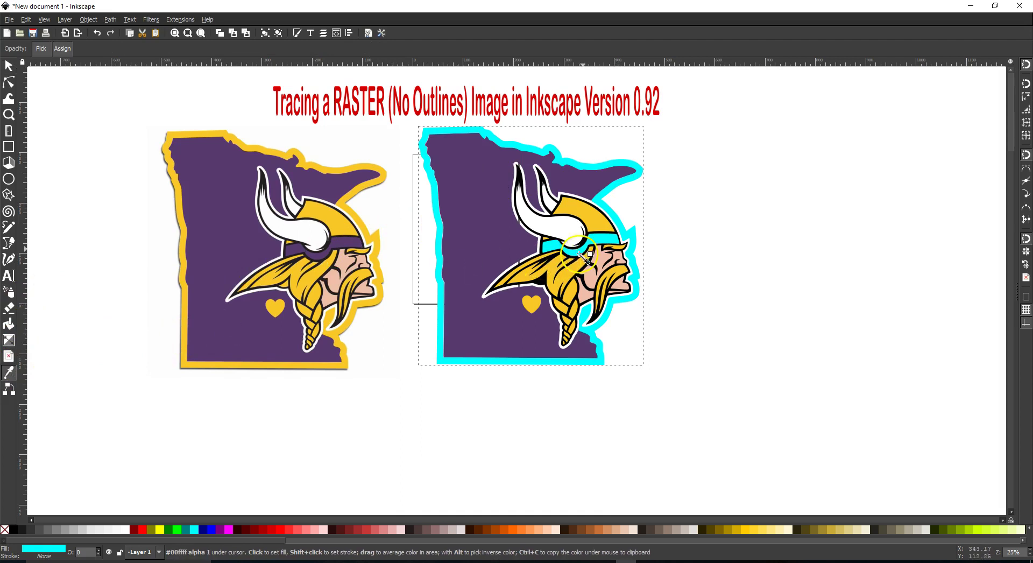
left_click(597, 221)
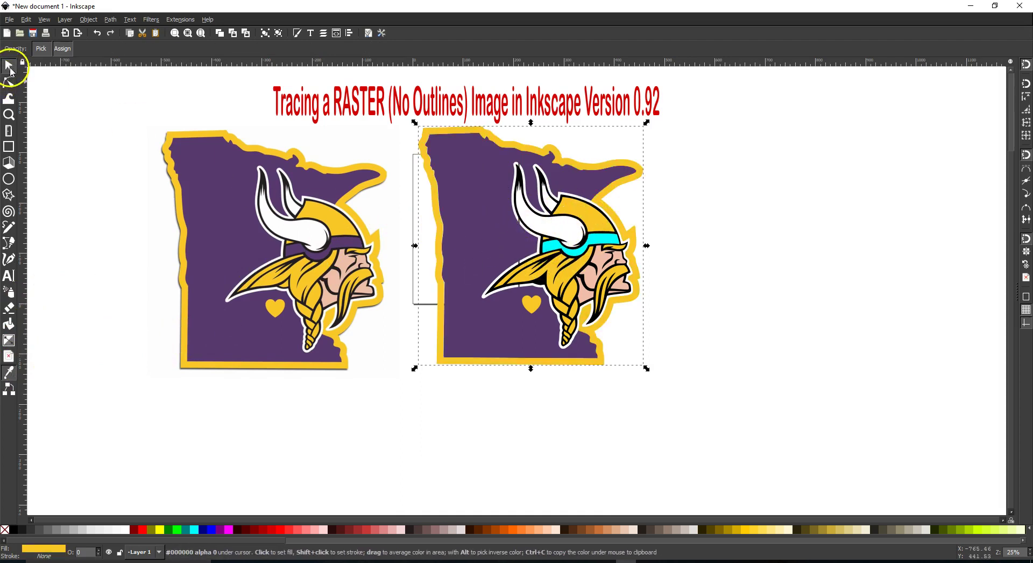
- Fill the trace's cyan helmet band with purple sampled from its state shape
left_click(9, 67)
left_click(593, 242)
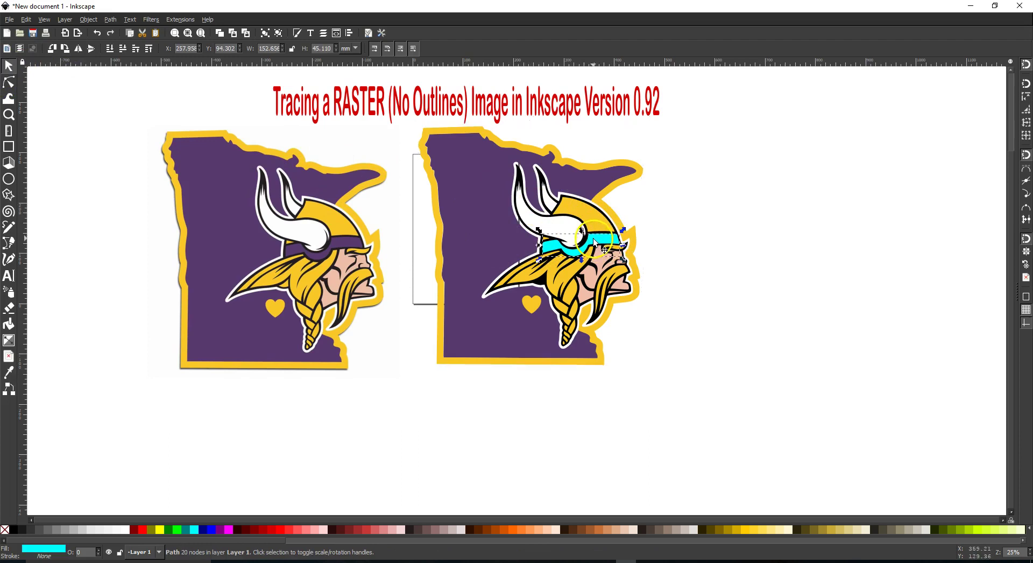
left_click(9, 371)
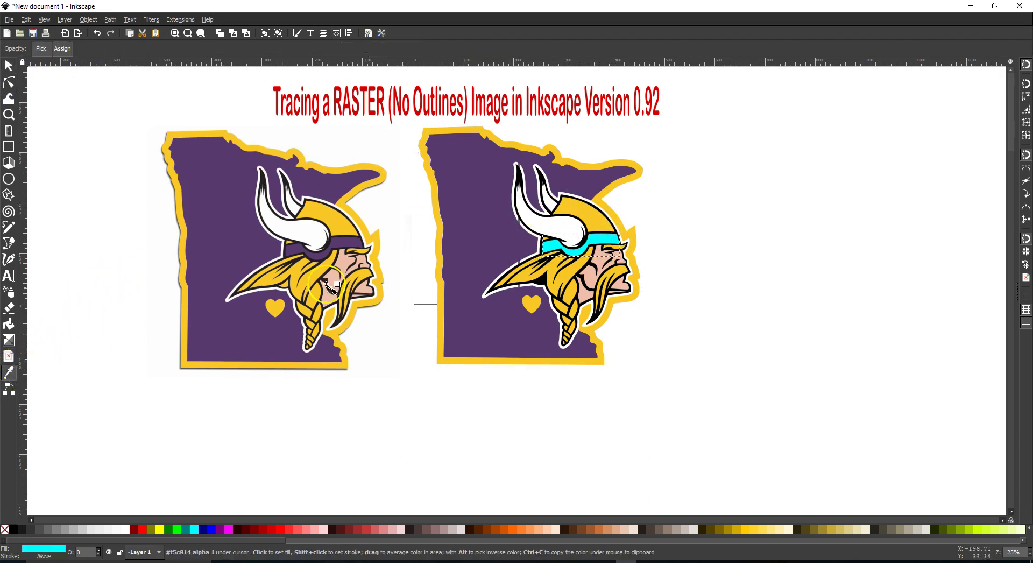
left_click(492, 232)
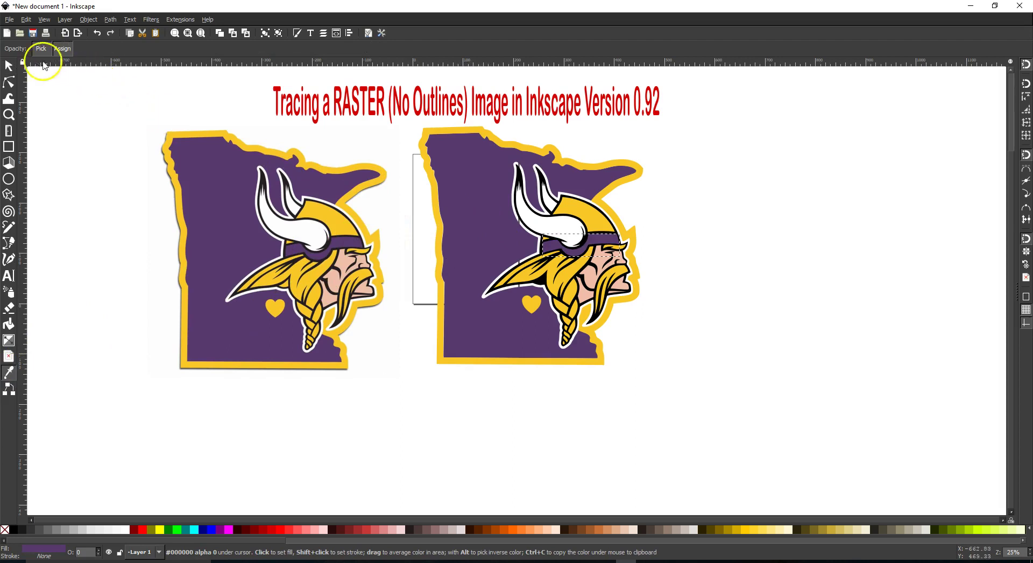
left_click(9, 66)
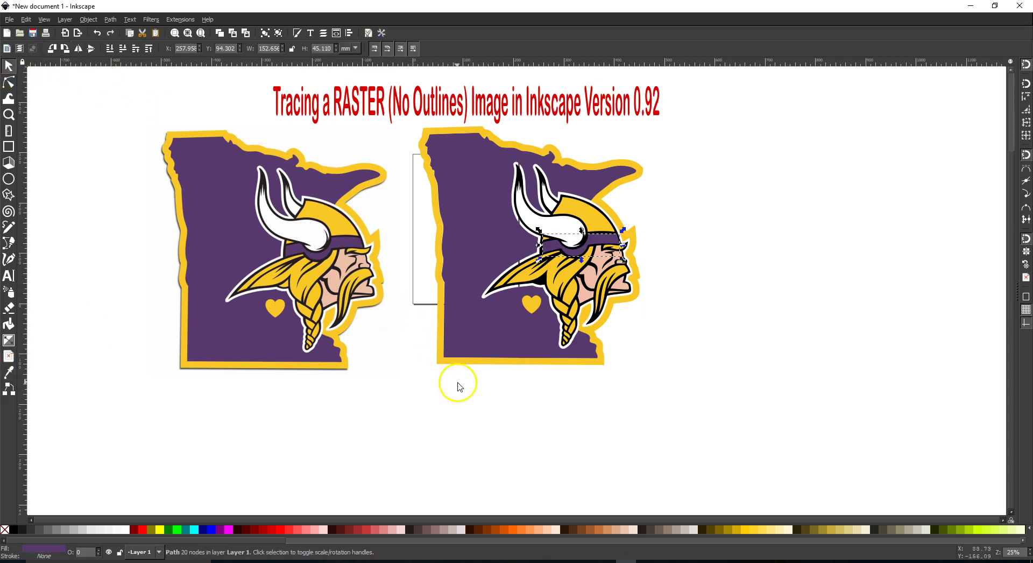
- Move the red title text higher above the artwork and shift the original raster image farther away from the traced logo
scroll(457, 379, "up", 3)
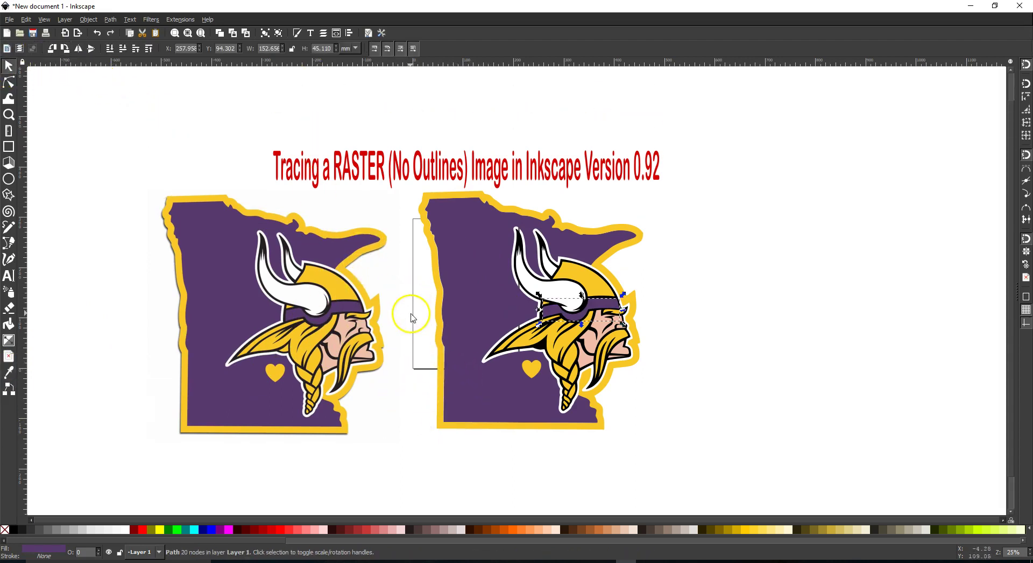
left_click(395, 175)
left_click_drag(395, 175, 382, 97)
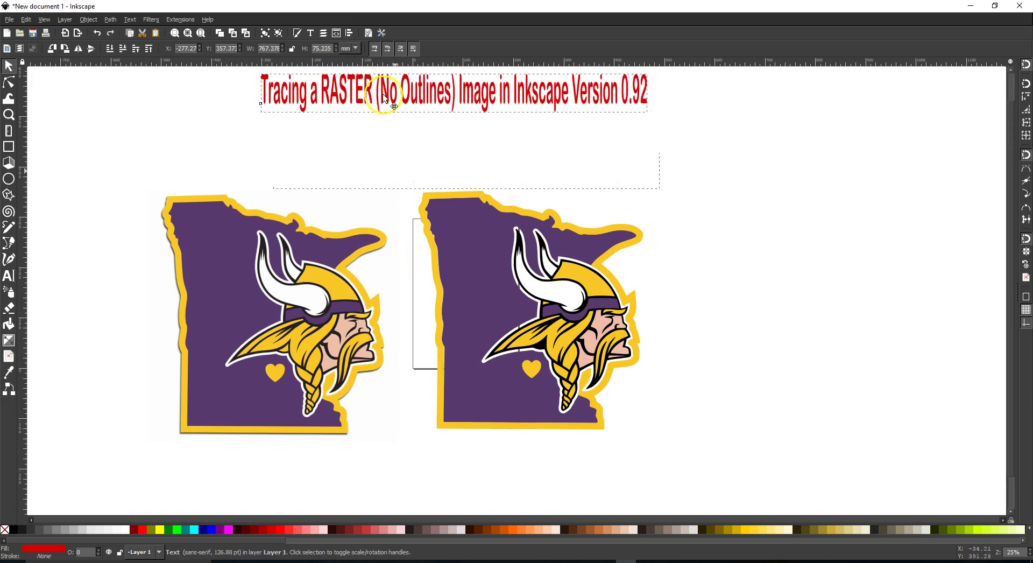
left_click(395, 195)
left_click_drag(362, 193, 249, 171)
left_click(348, 200)
- Select all pieces of the traced logo and group them
left_click_drag(363, 158, 773, 498)
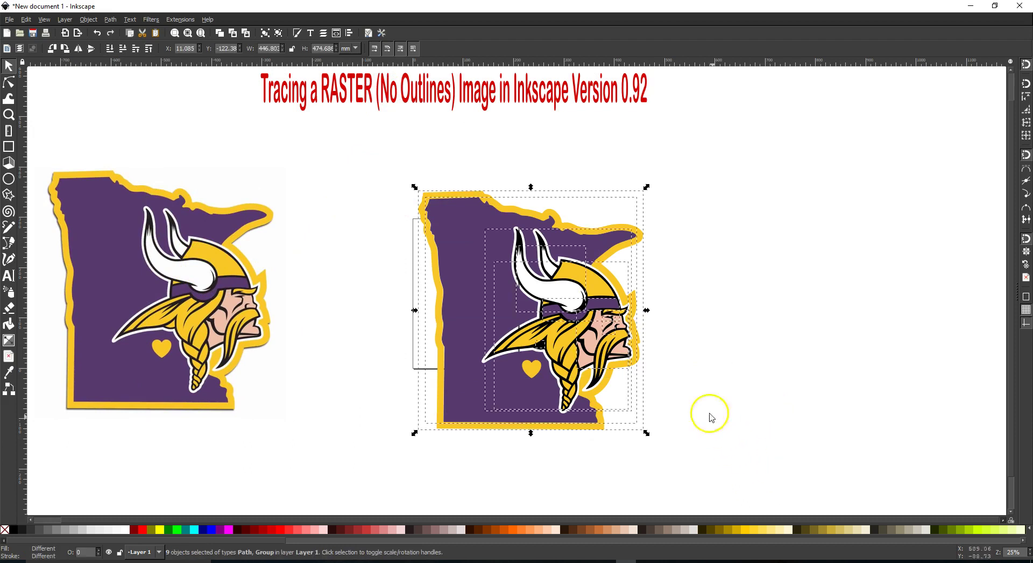
right_click(541, 307)
left_click(563, 529)
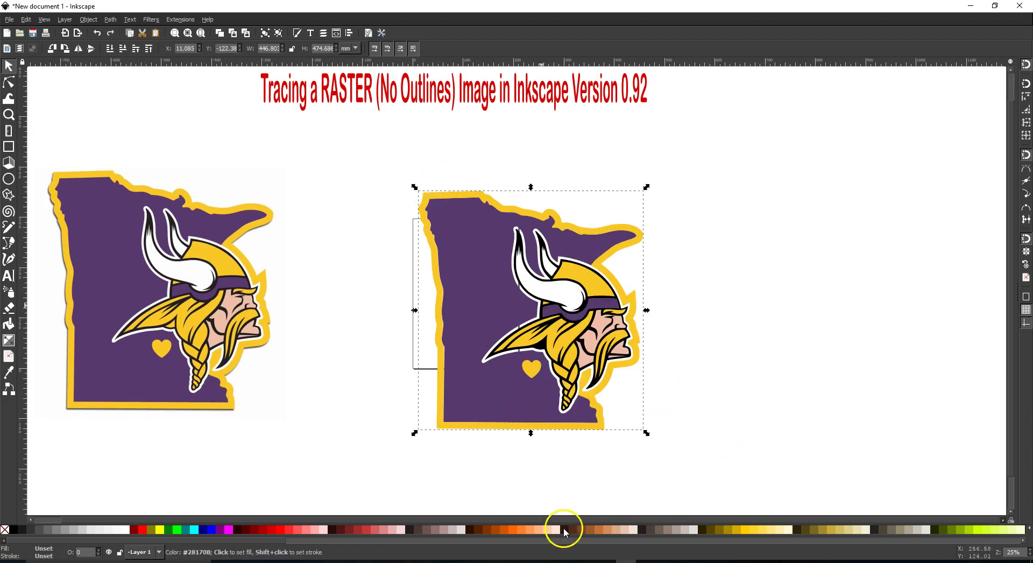
left_click(264, 34)
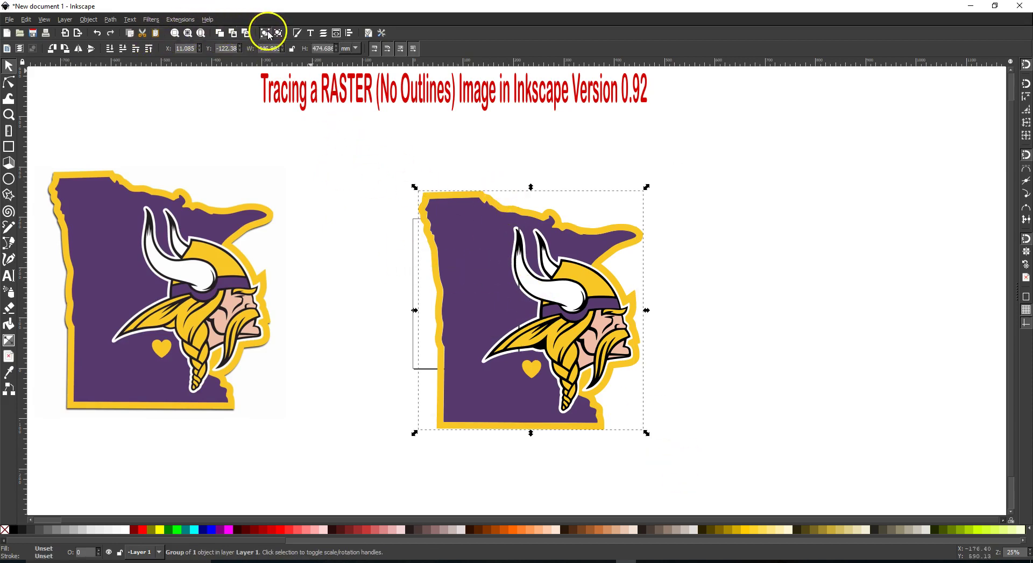
- Try to convert the grouped traced logo with Object to Path
left_click(111, 19)
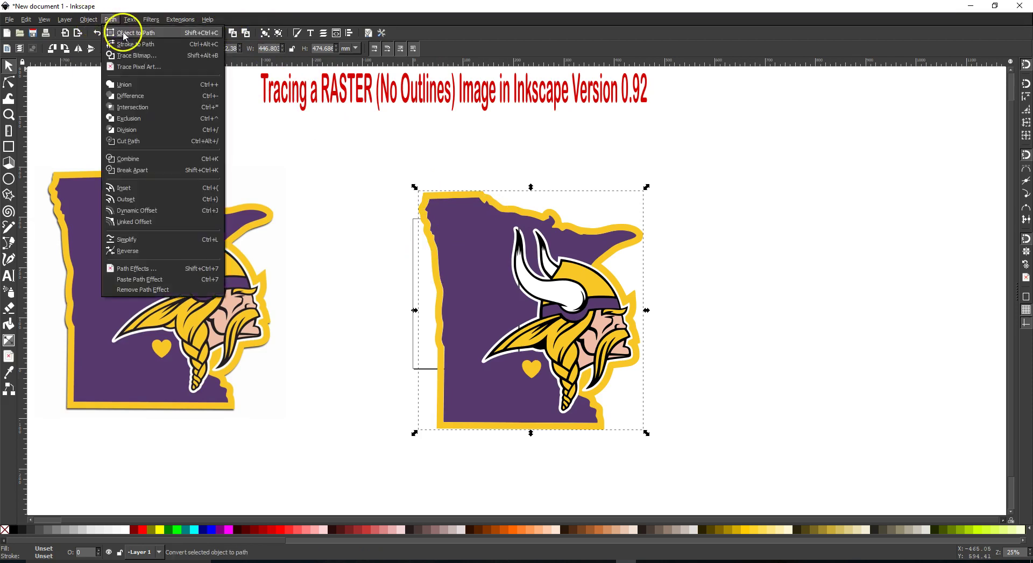
left_click(127, 36)
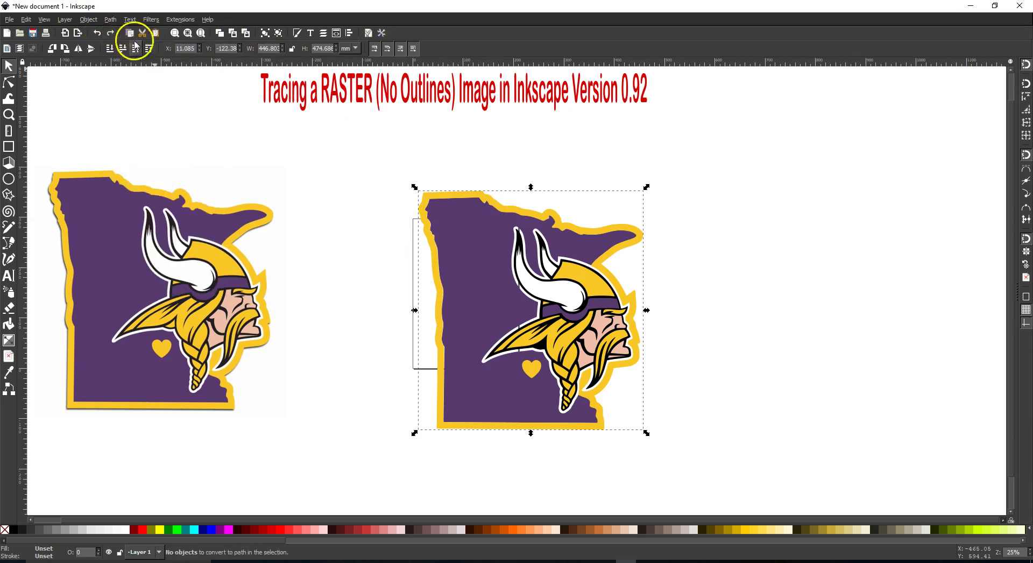
left_click(110, 20)
left_click(125, 33)
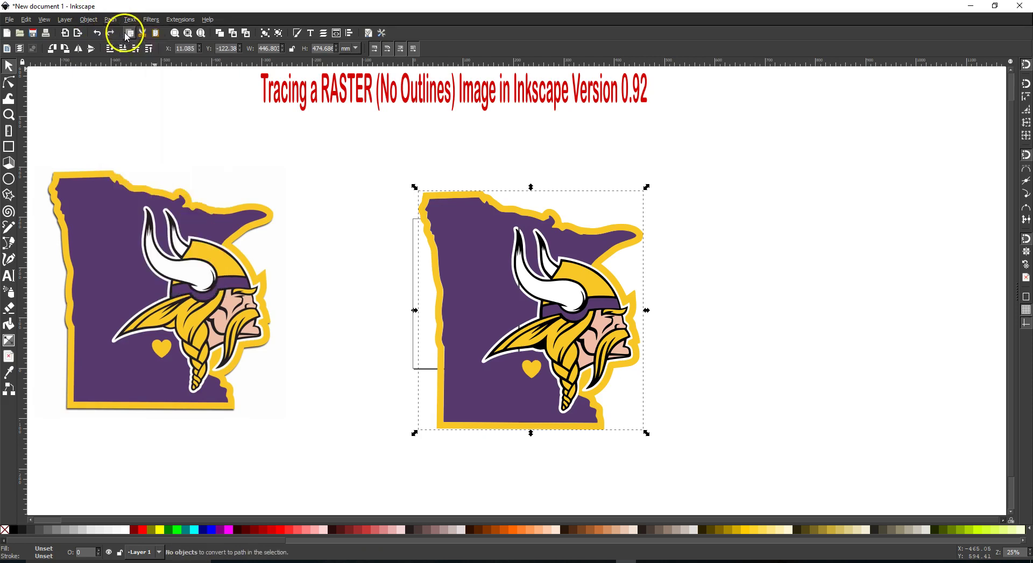
- Delete the original raster image beside the traced logo
left_click(325, 203)
left_click_drag(197, 275, 259, 280)
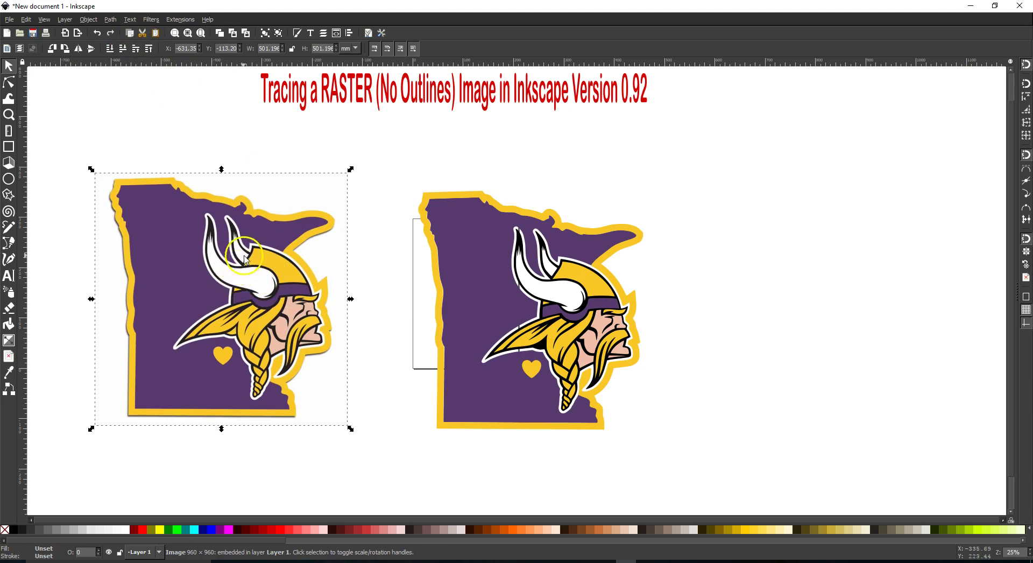
key("Delete")
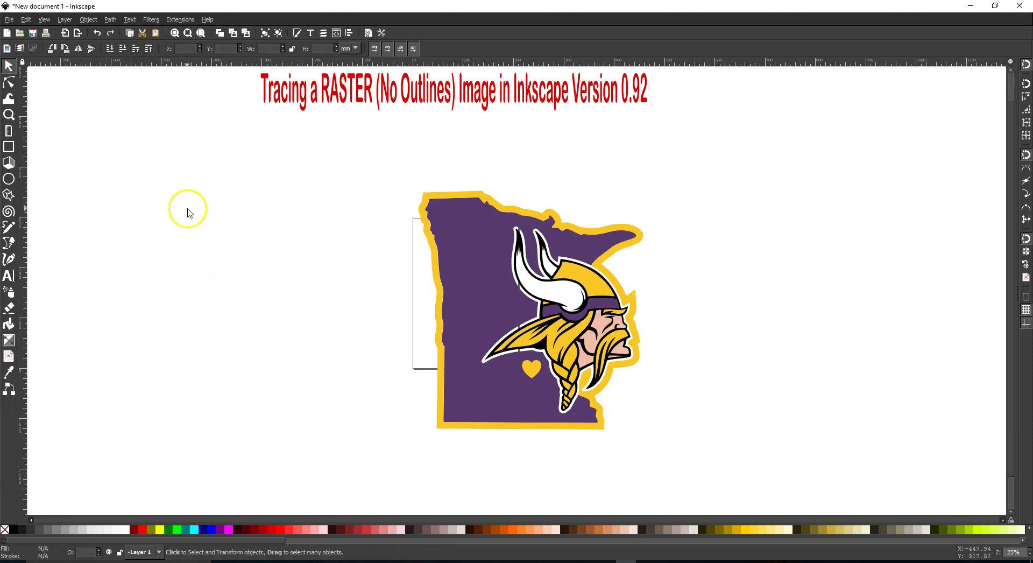
- Scale the traced logo group down to about 228 by 242 mm and place it over the page
left_click(517, 326)
left_click_drag(521, 327, 451, 312)
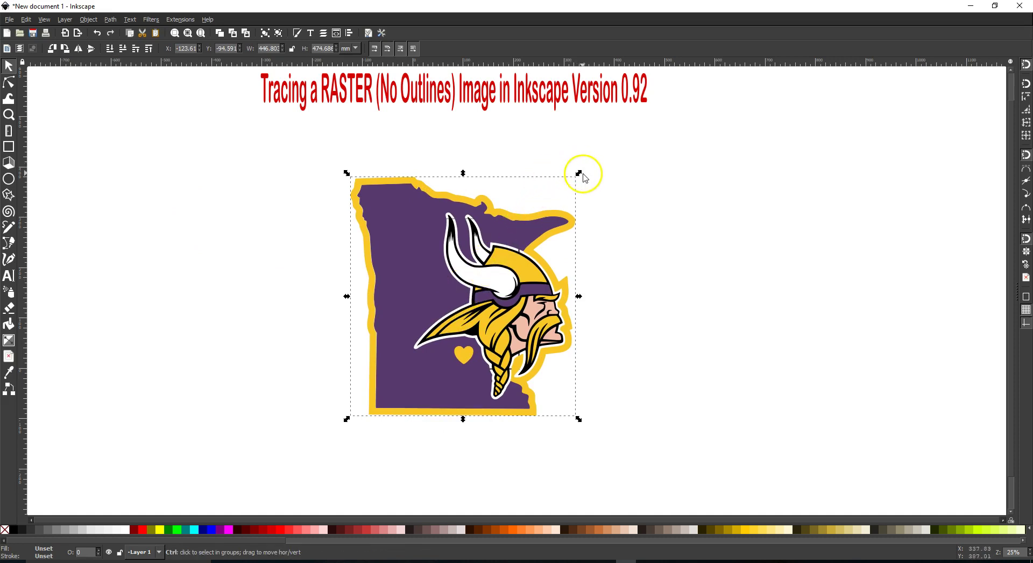
left_click_drag(578, 175, 467, 293)
left_click_drag(415, 363, 473, 303)
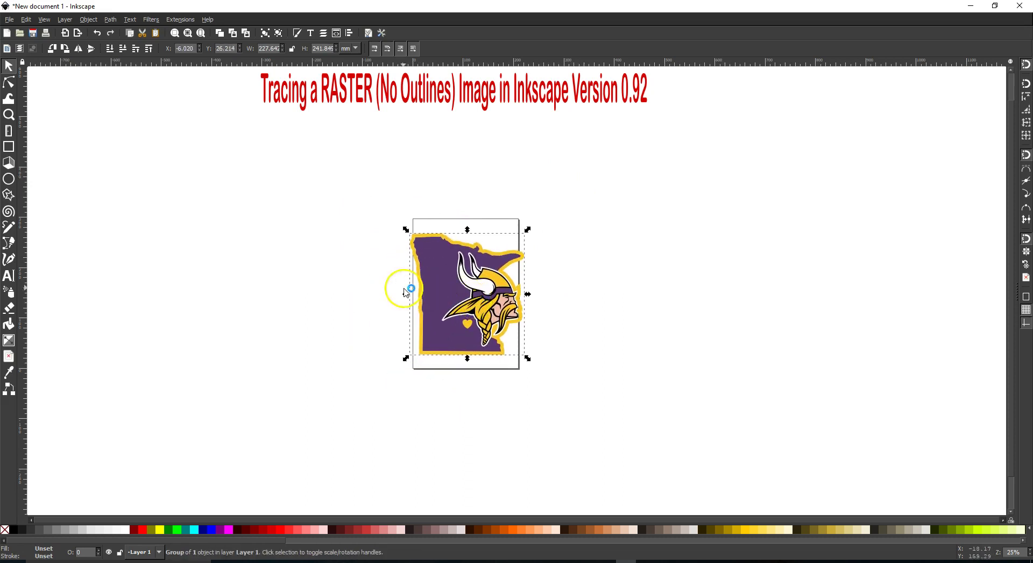
left_click(337, 302)
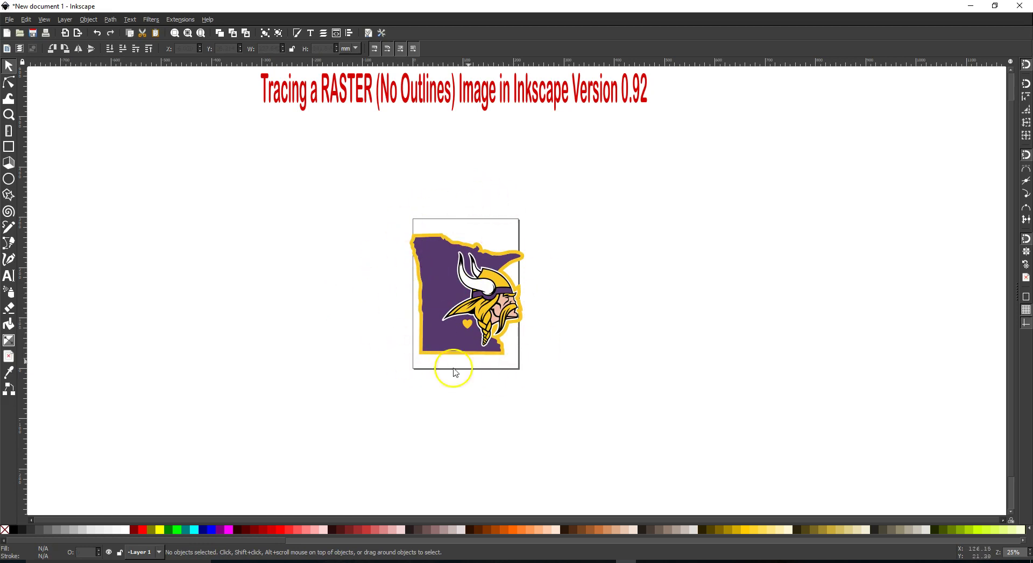
- Move the red title text down to just above the page
scroll(313, 274, "up", 1)
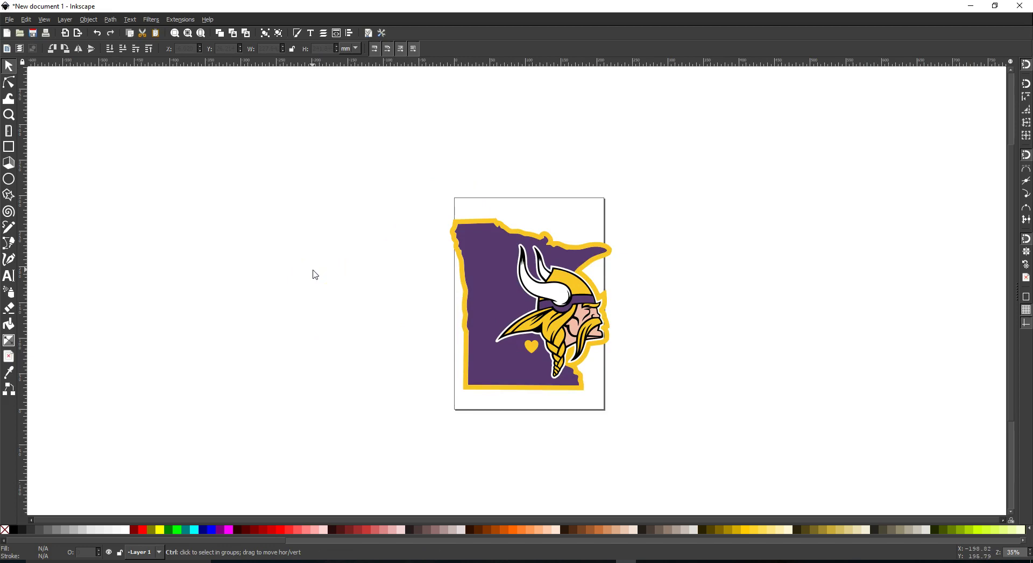
scroll(313, 273, "up", 1)
scroll(312, 275, "down", 1)
scroll(312, 273, "up", 1)
left_click(347, 242)
scroll(375, 231, "up", 3)
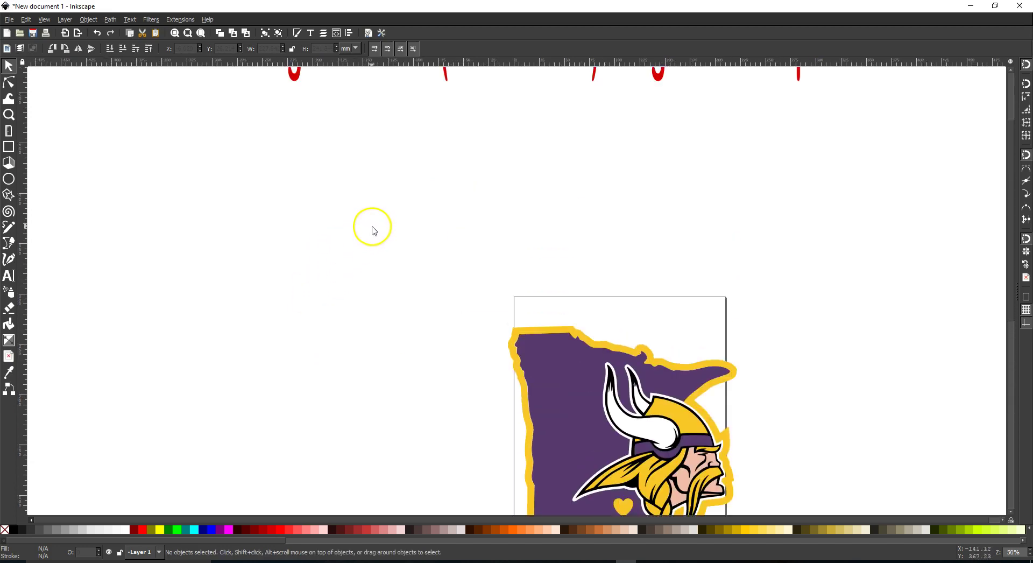
left_click_drag(449, 76, 484, 278)
scroll(425, 296, "down", 3)
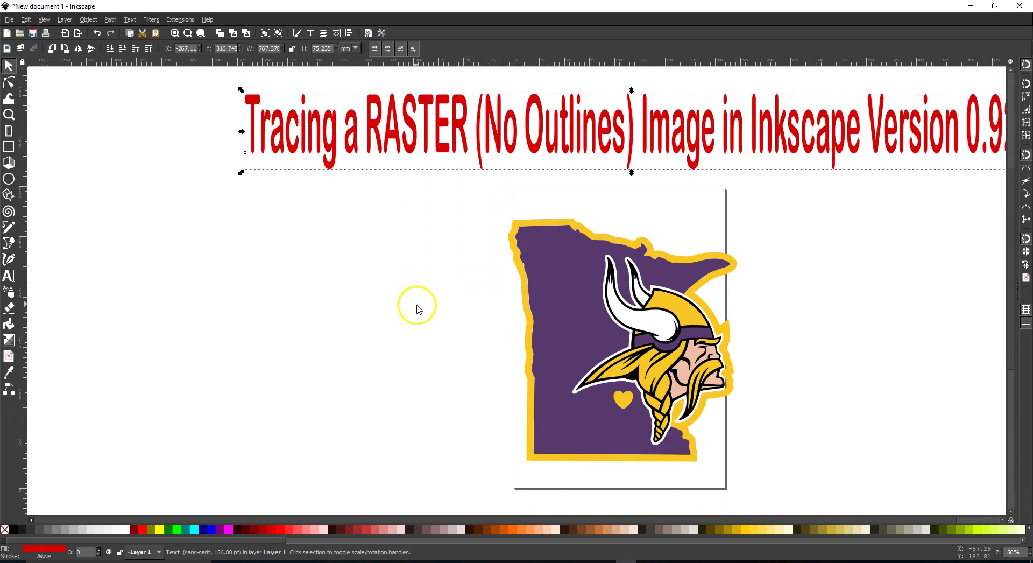
left_click(347, 286)
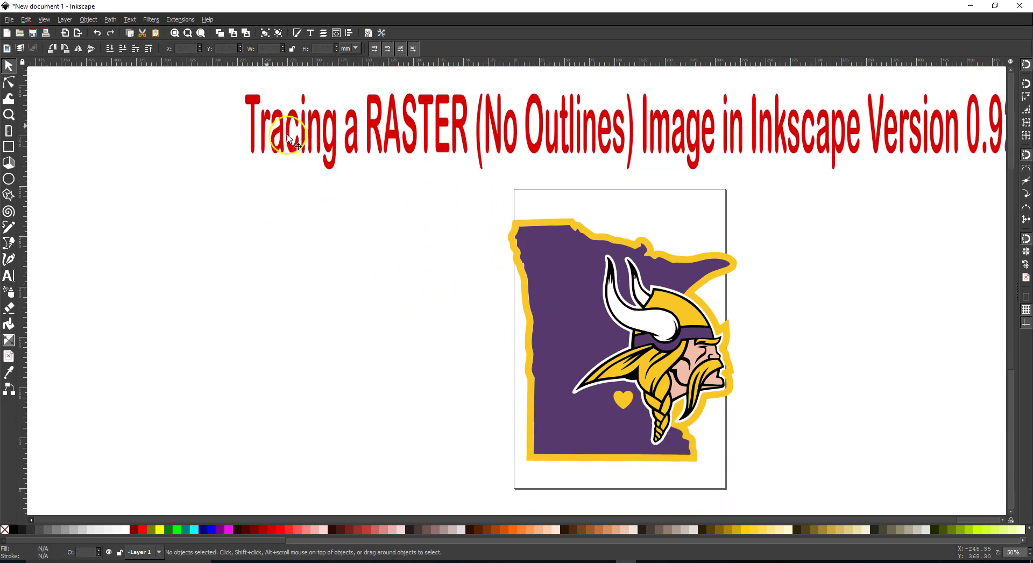
- Save the drawing to the Desktop as MN Viking in Plain SVG format
left_click(10, 19)
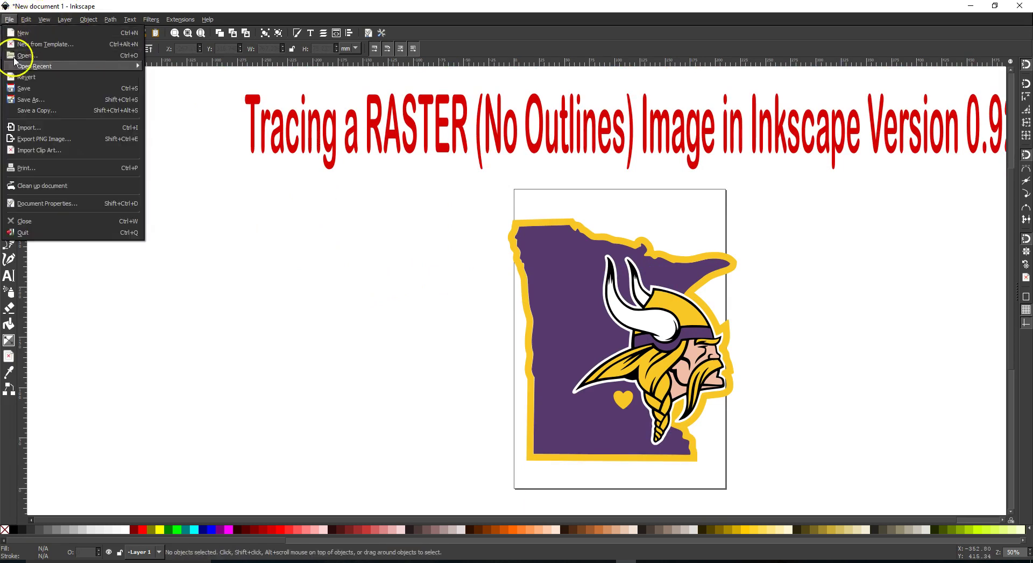
left_click(20, 99)
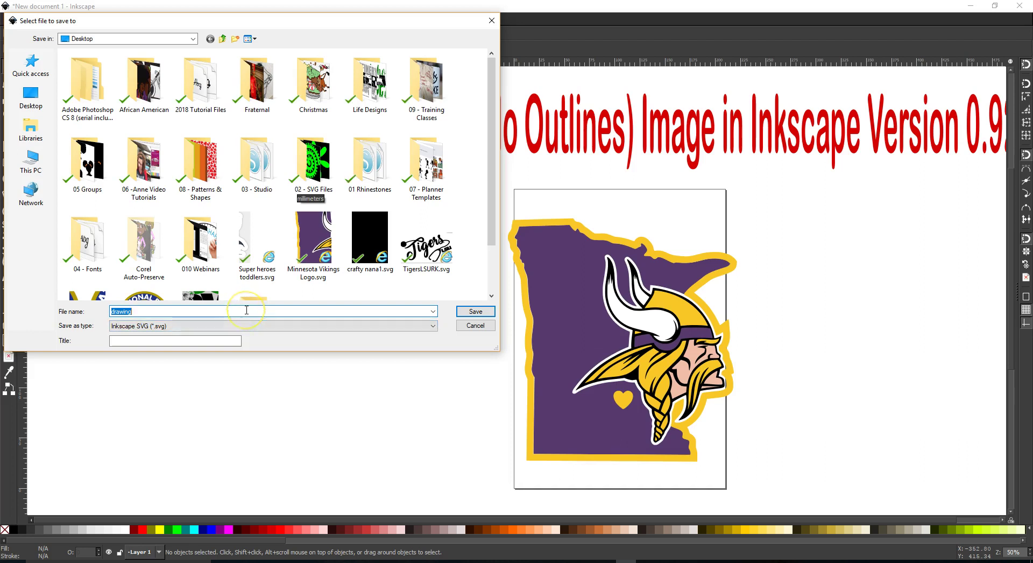
type("MN Viking")
left_click(293, 323)
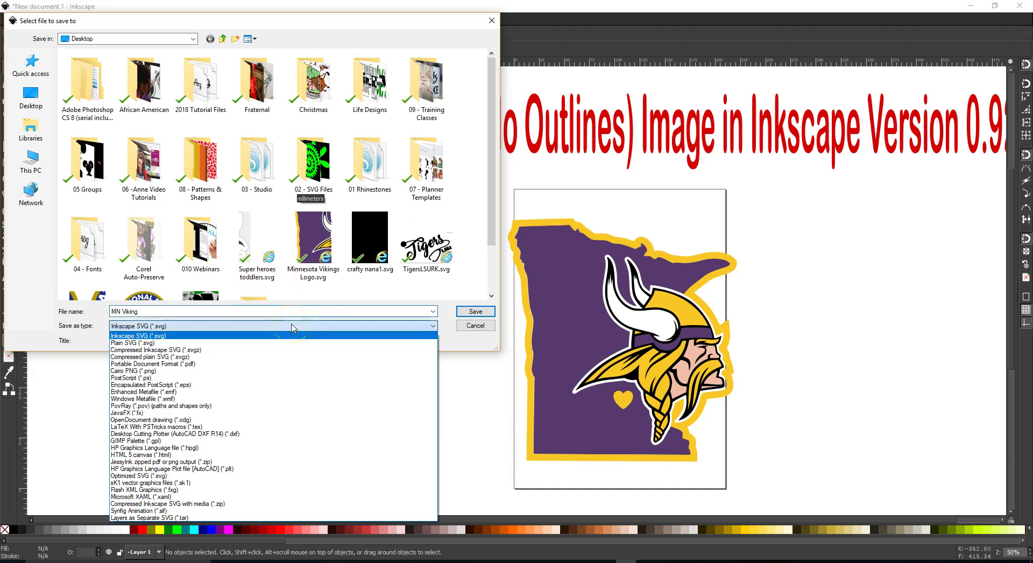
left_click(249, 340)
left_click(467, 313)
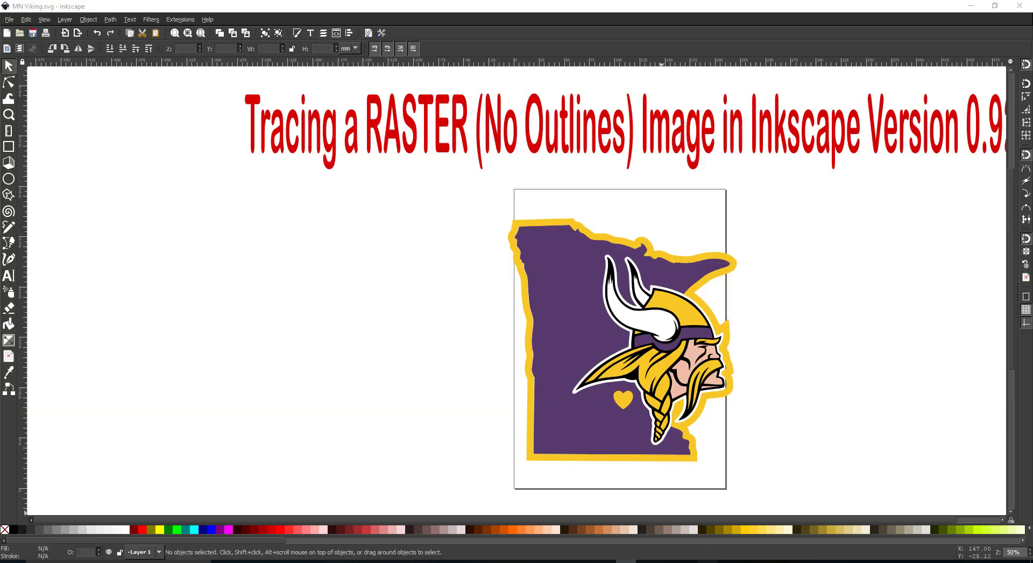
- Switch to Silhouette Studio, create a new document and merge MN Viking.svg into it
left_click(703, 562)
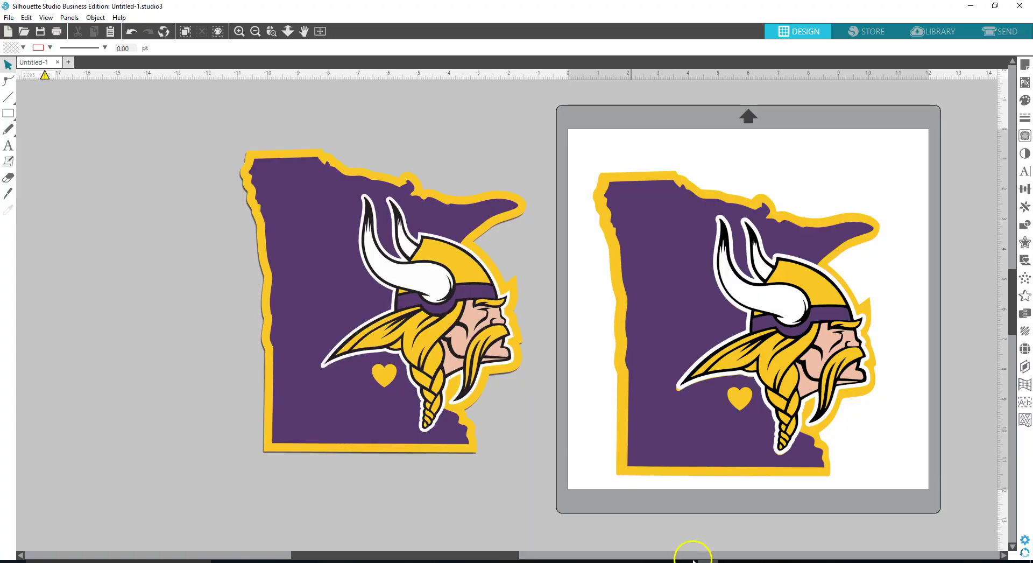
left_click(69, 63)
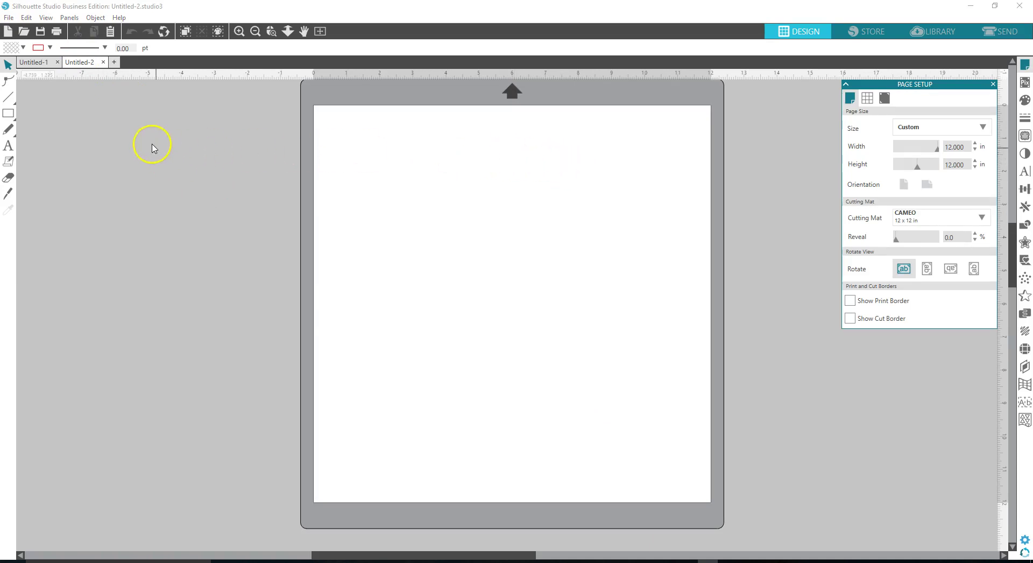
left_click(9, 18)
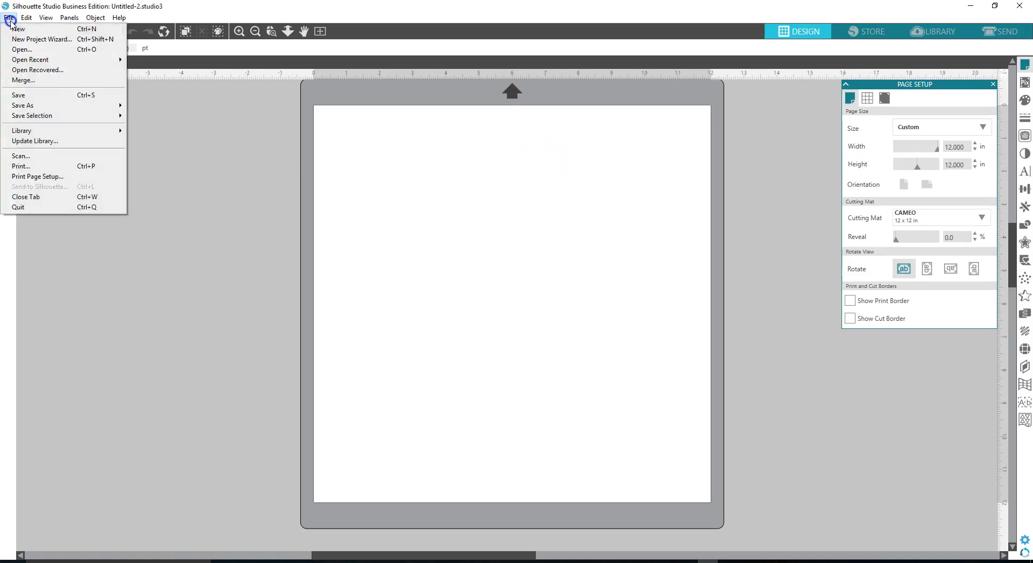
left_click(21, 80)
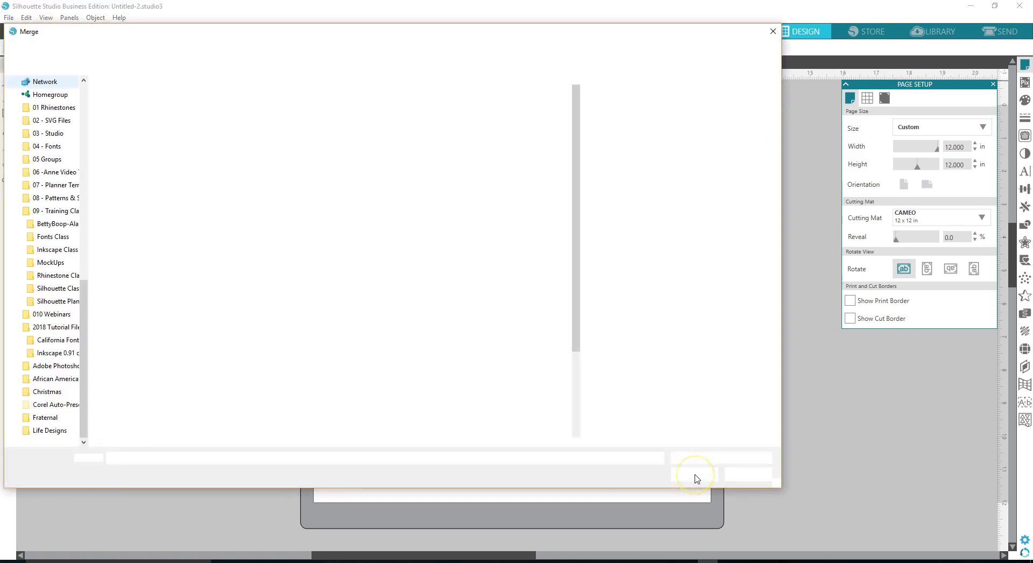
type("mn")
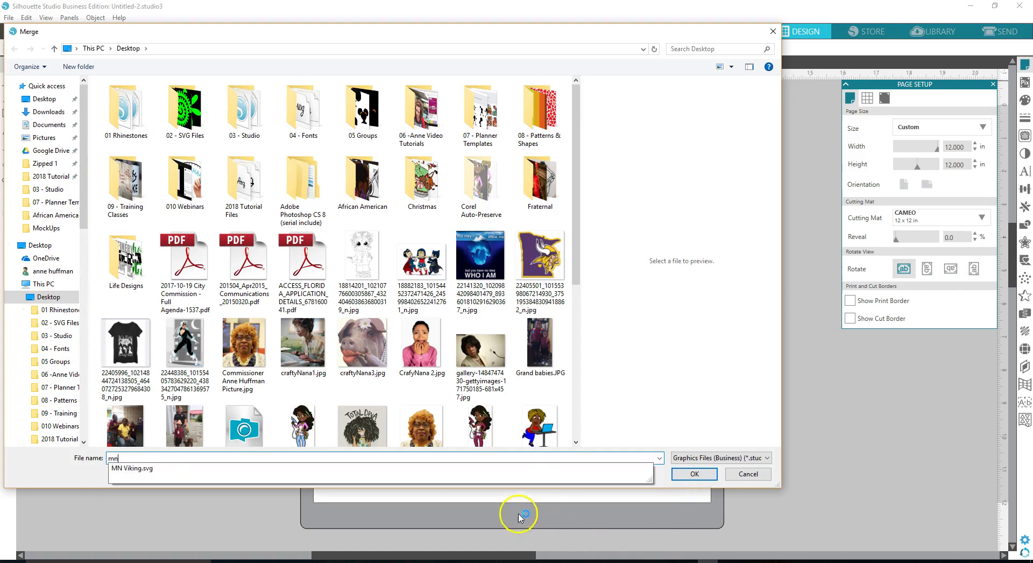
left_click(144, 468)
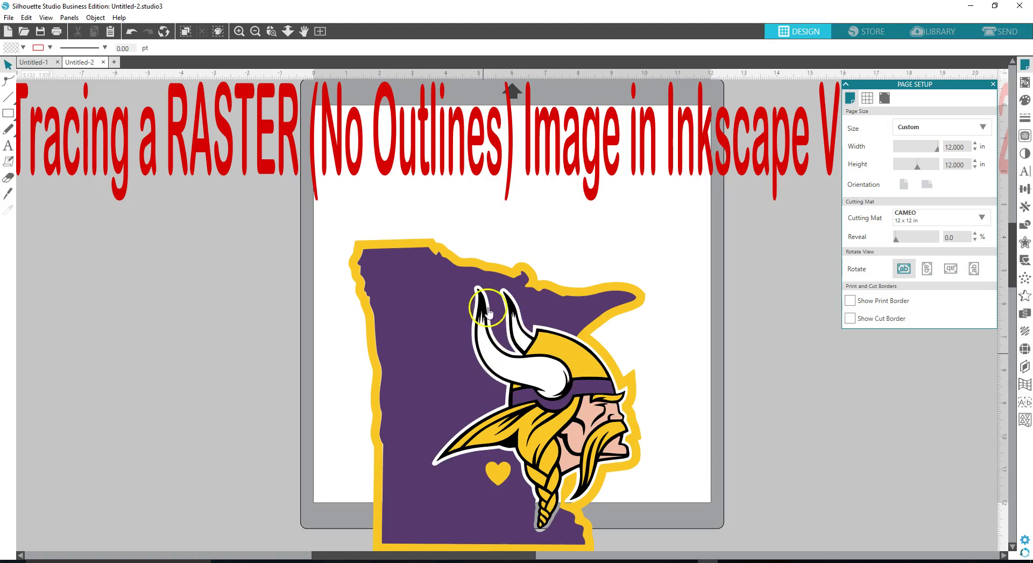
- Move the merged artwork up on the cutting mat, ungroup it and deselect
left_click_drag(483, 316, 490, 271)
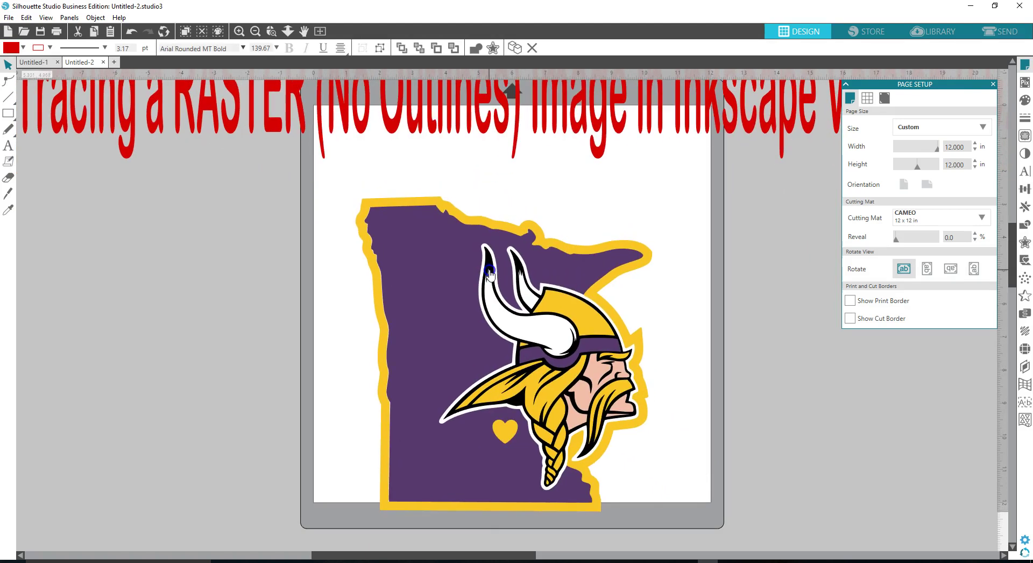
right_click(493, 263)
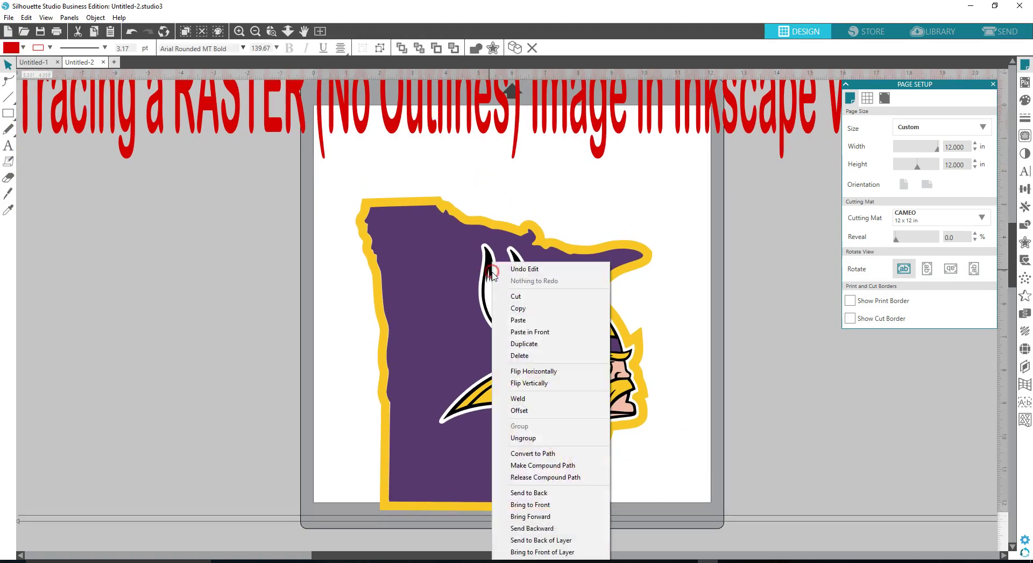
left_click(541, 440)
left_click(305, 350)
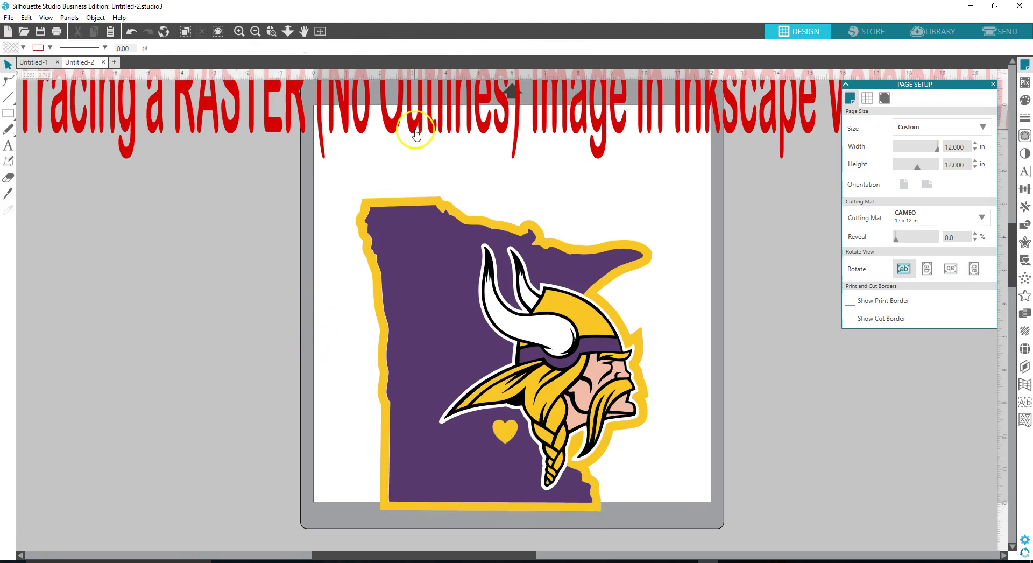
- Delete the red title text and move the Vikings logo up so it lies fully on the mat
left_click(415, 129)
key("Delete")
left_click_drag(515, 298, 516, 253)
right_click(516, 253)
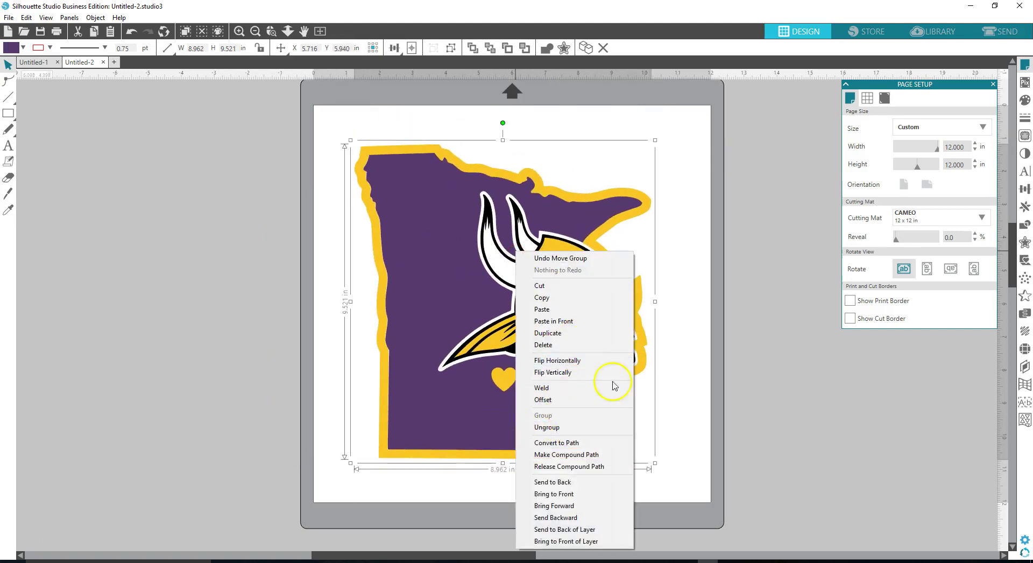
left_click(258, 248)
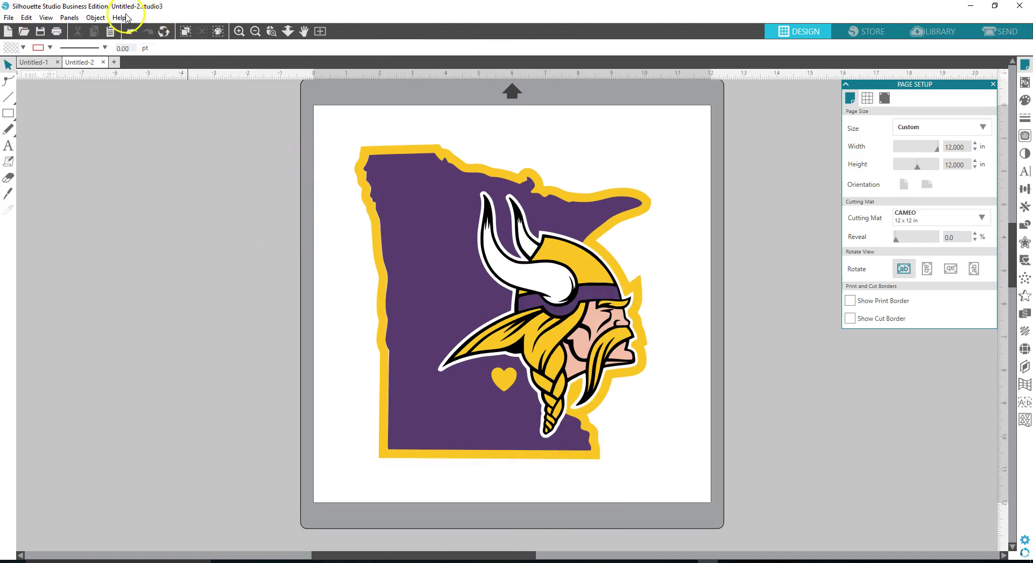
- Open MN Viking.svg from the Desktop as its own document
left_click(8, 18)
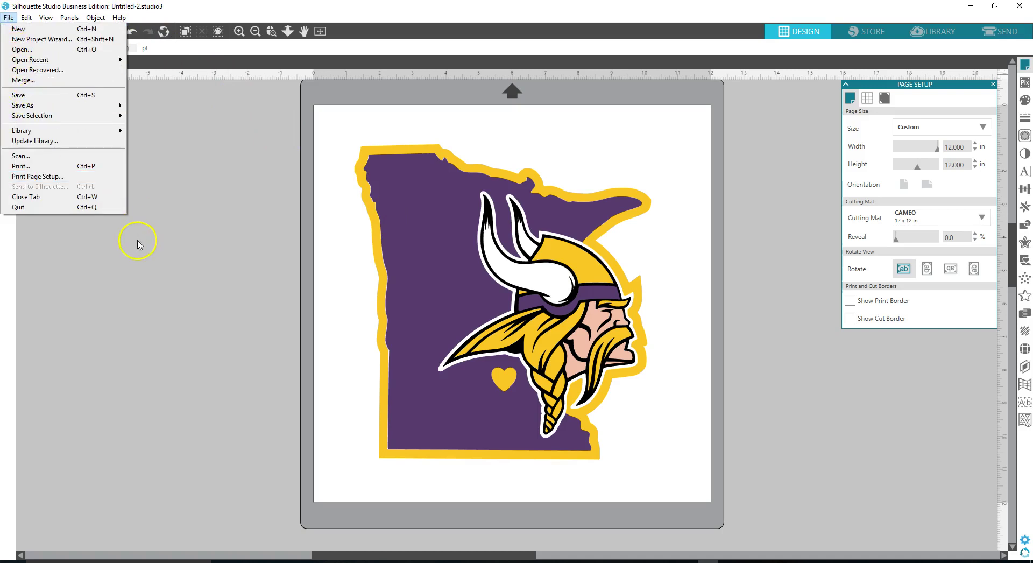
left_click(139, 243)
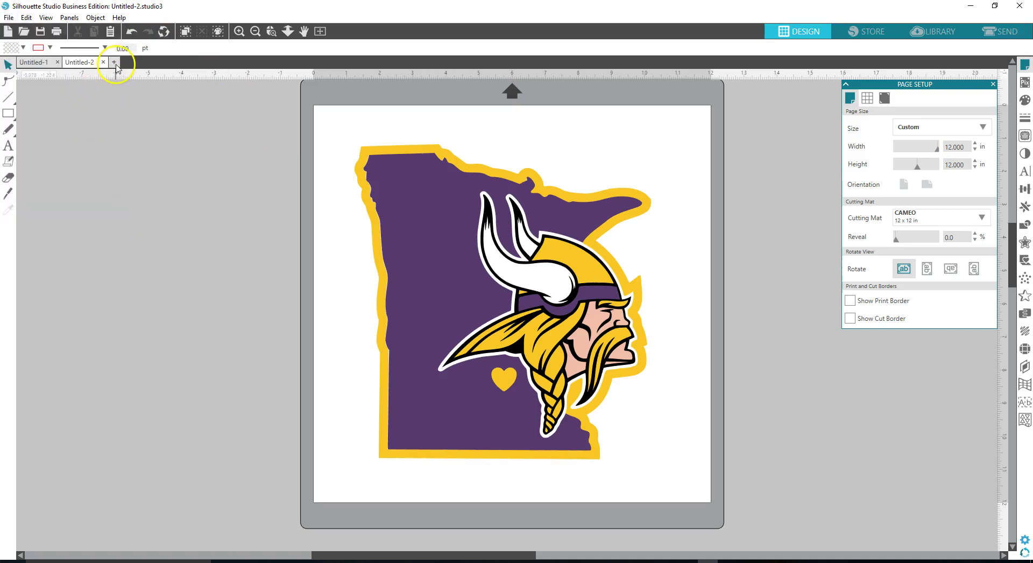
left_click(9, 18)
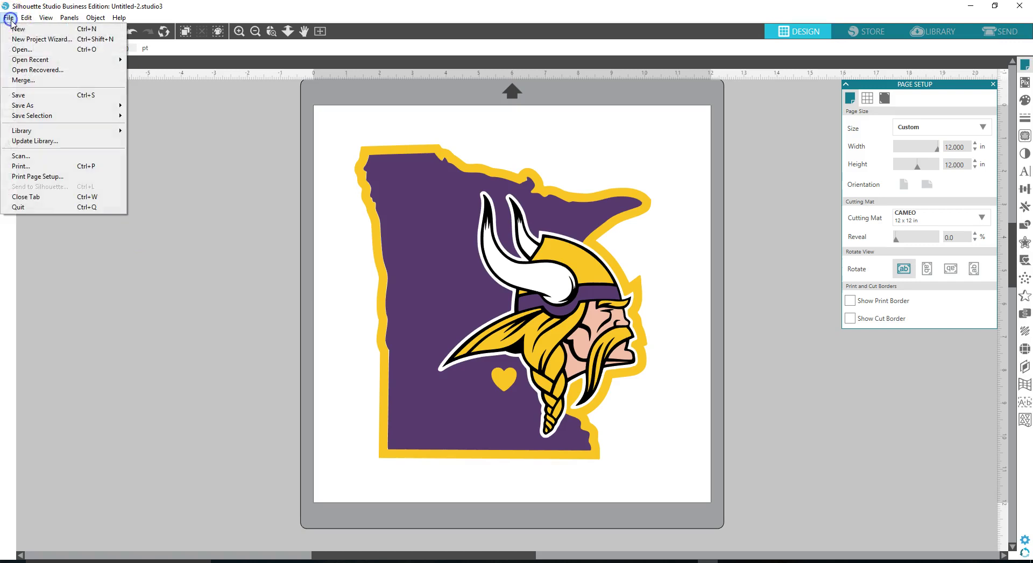
left_click(24, 49)
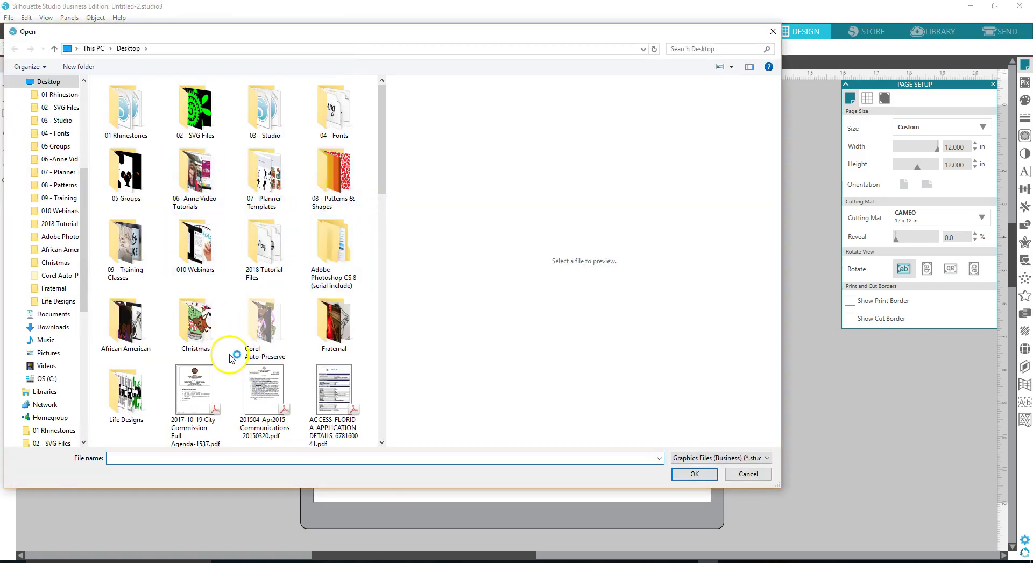
type("mn")
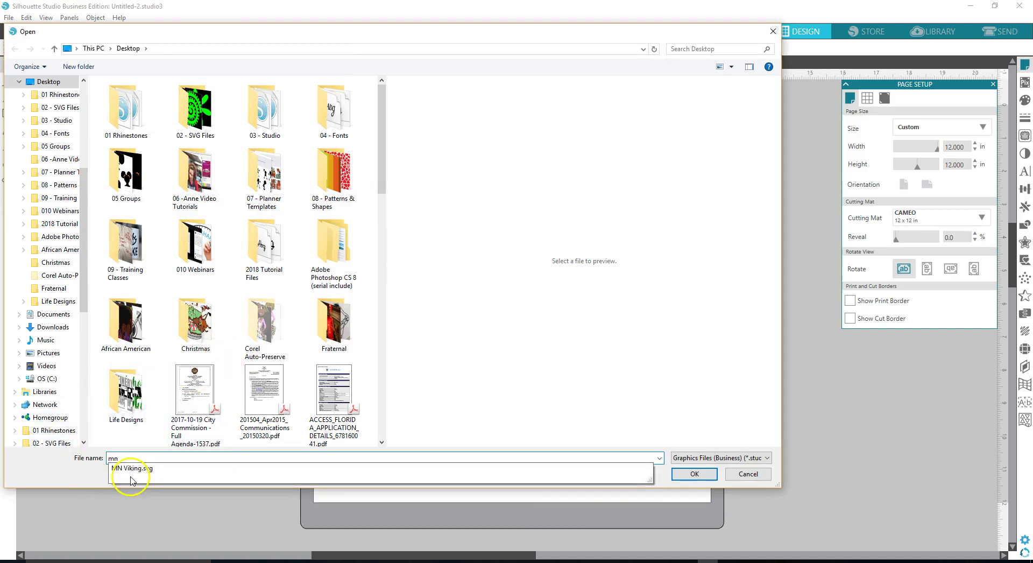
left_click(128, 472)
left_click(678, 477)
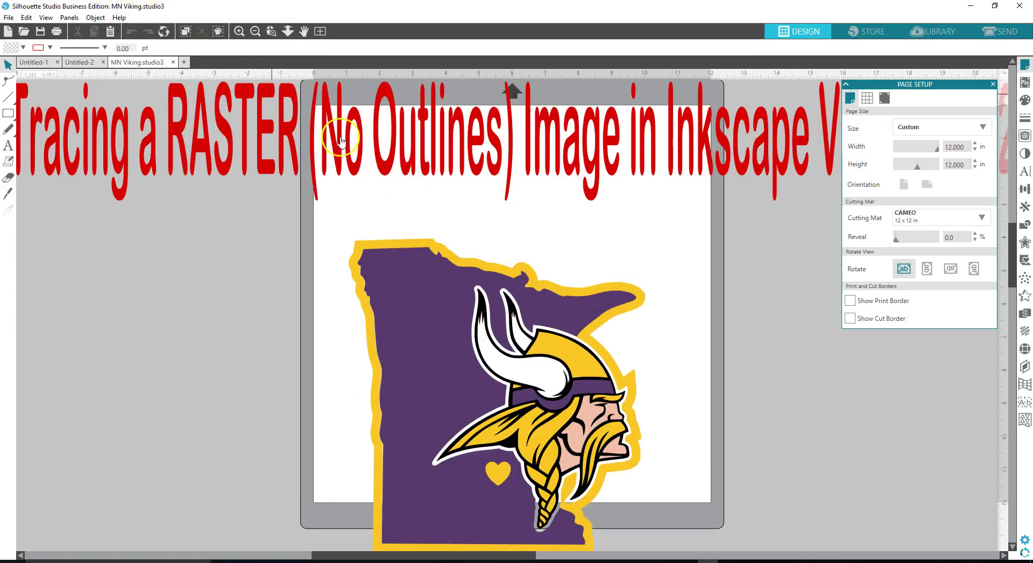
- Move the opened MN Viking artwork up so the logo lies on the cutting mat, and deselect it
left_click_drag(463, 357, 477, 287)
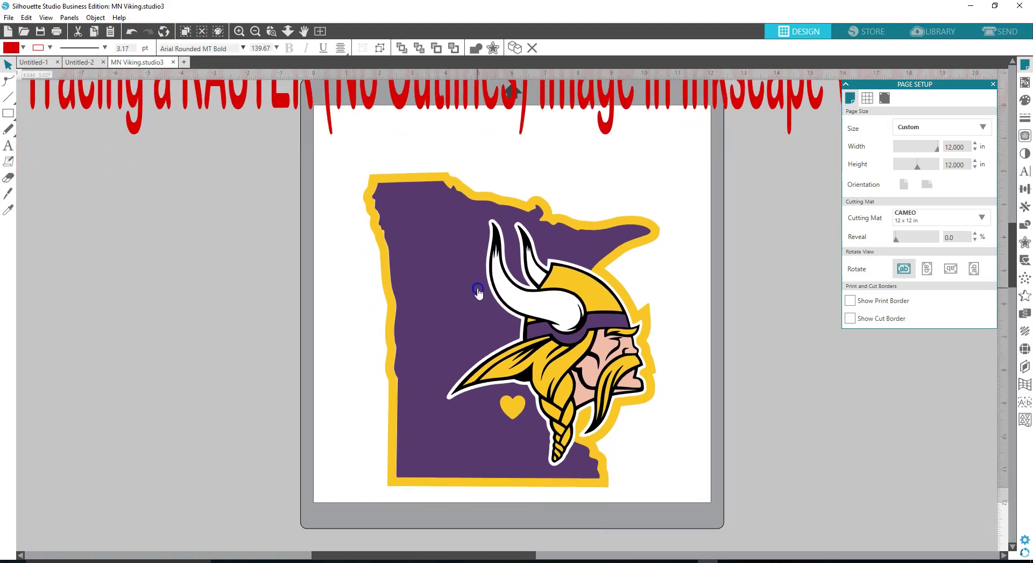
left_click(318, 203)
left_click(57, 125)
left_click(10, 81)
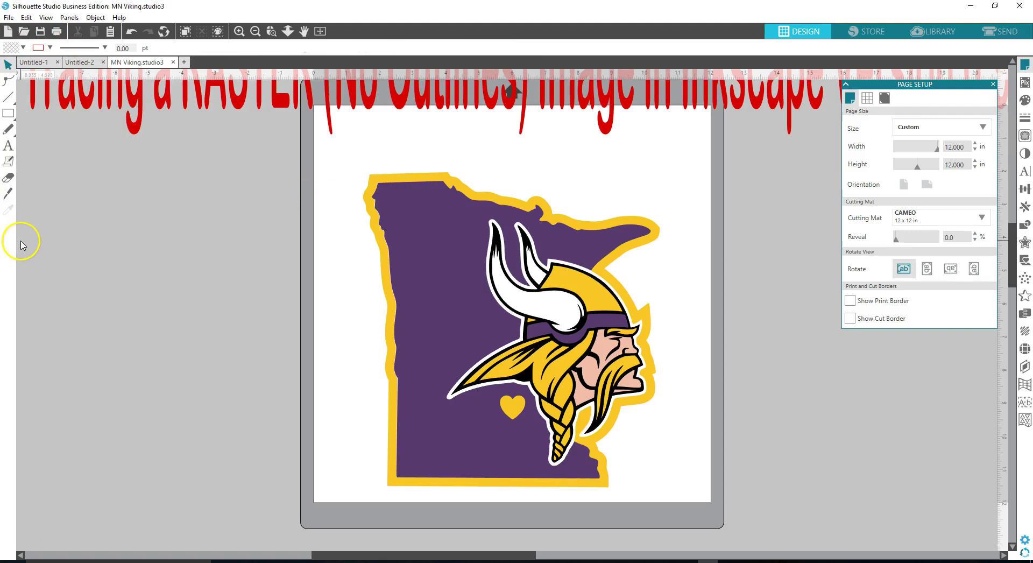